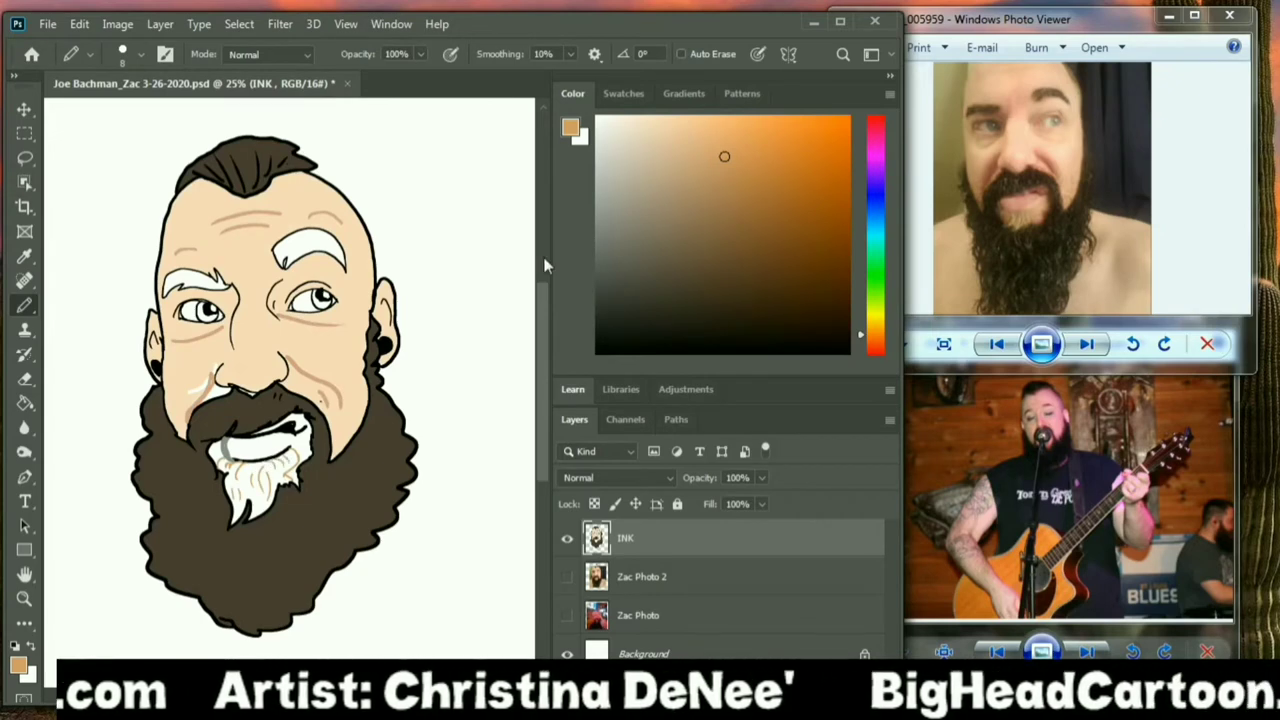
Step: Fill the white goatee with a light peach-tan colour
left_click(711, 129)
left_click(25, 404)
left_click(665, 125)
left_click(260, 490)
Step: Sample the facial skin tone and fill the remaining white areas around the mouth with it
left_click(25, 257)
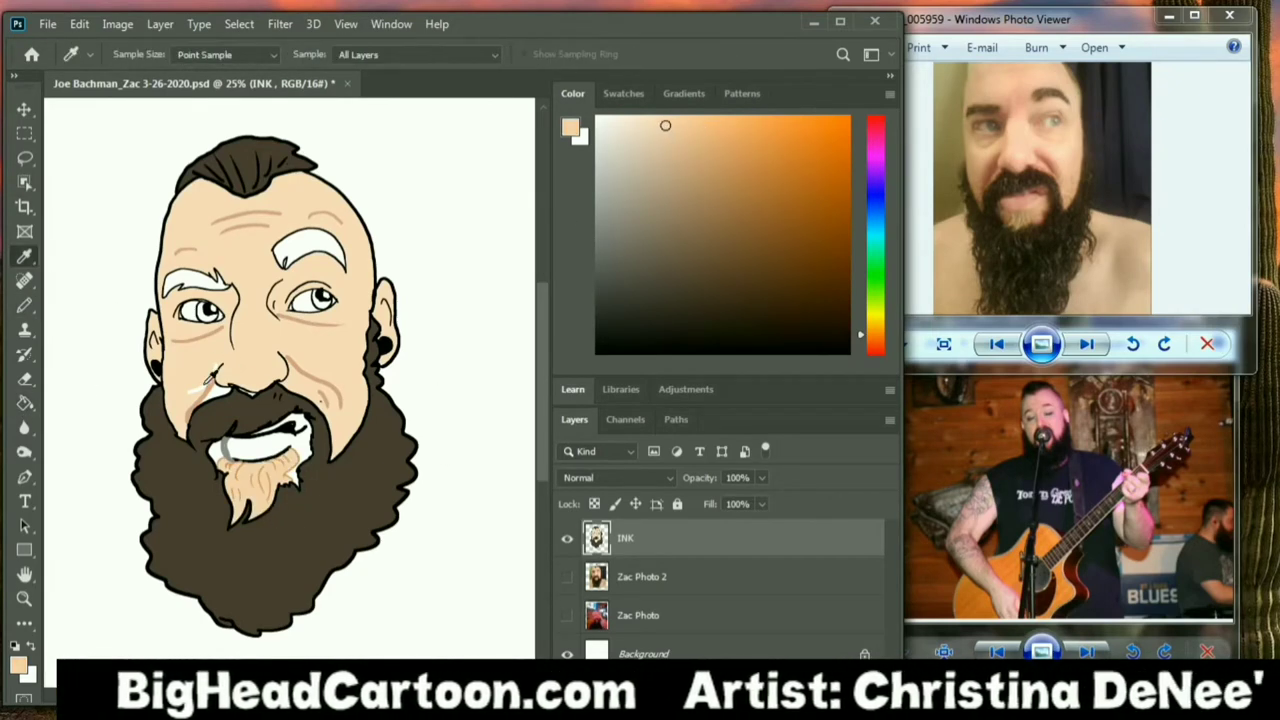
left_click(74, 312)
left_click(213, 388)
left_click(25, 404)
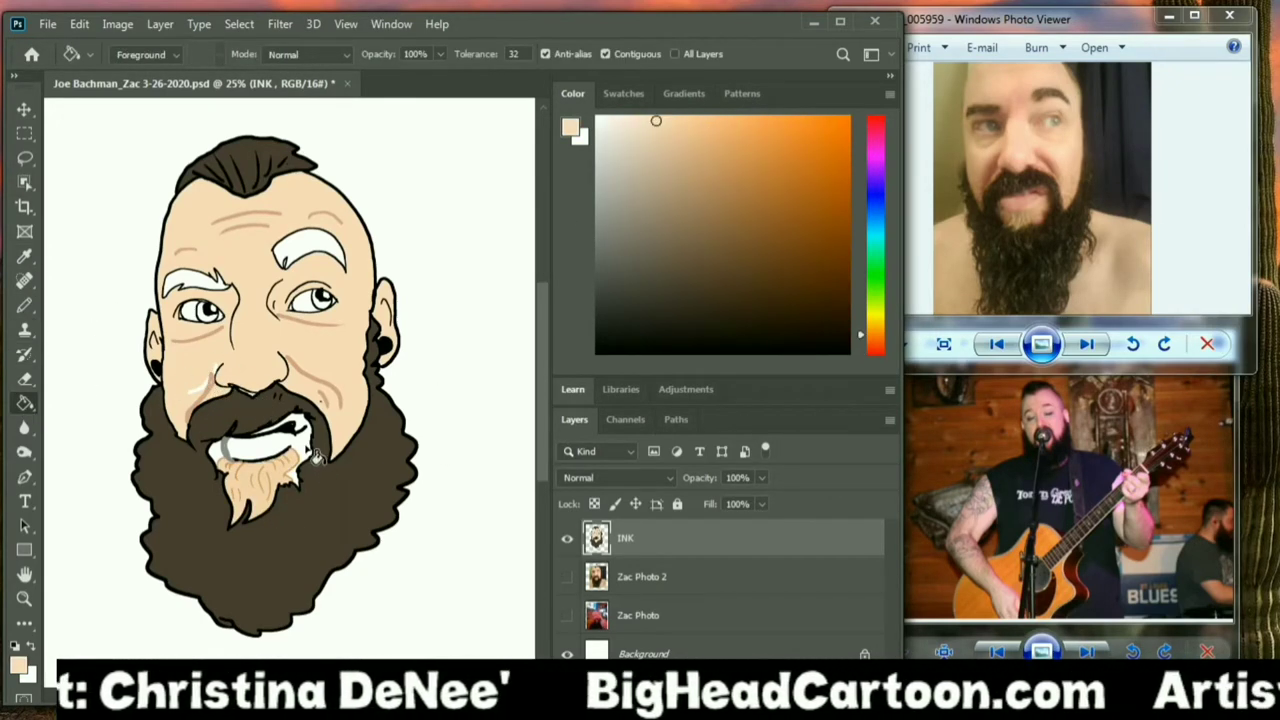
left_click(305, 446)
left_click(217, 452)
Step: Sample the dark brown of the beard and fill both eyebrows with it
left_click(25, 257)
left_click(165, 432)
left_click(25, 404)
left_click(197, 281)
left_click(309, 246)
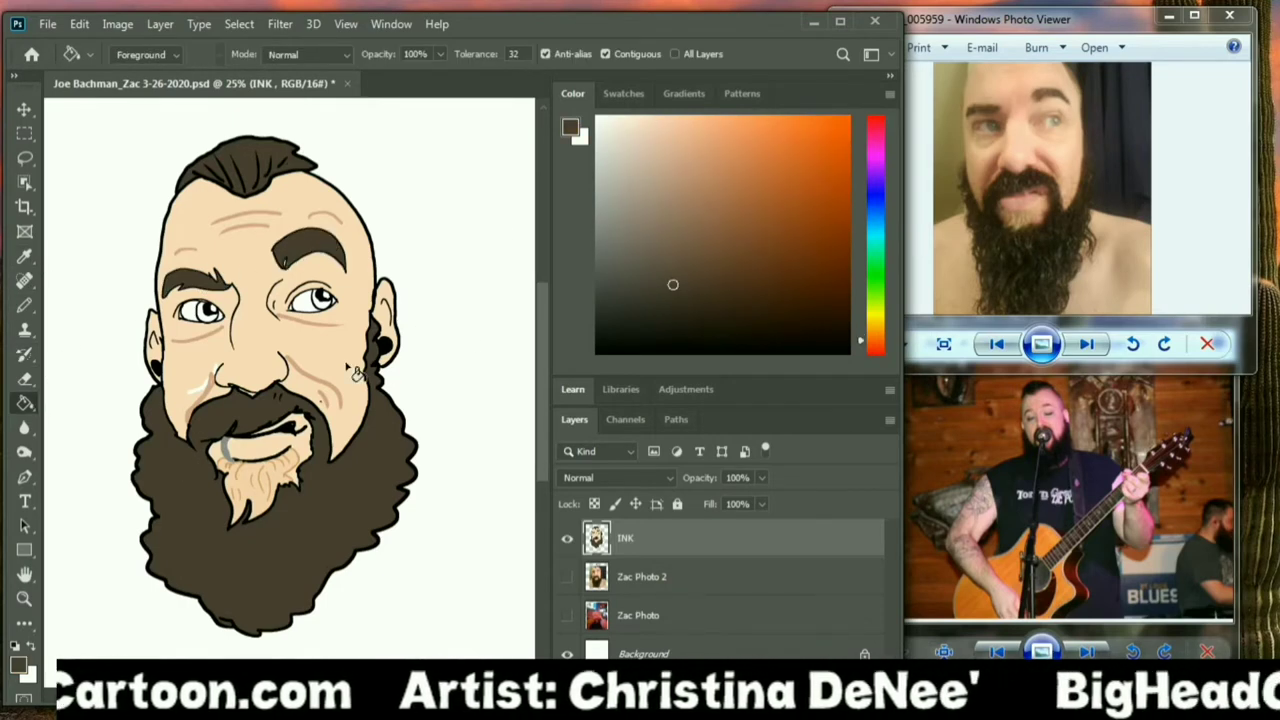
Step: Sample the golden tan within the goatee and refill the goatee with it
left_click(25, 305)
left_click(25, 258)
left_click(262, 480)
left_click(25, 404)
left_click(259, 496)
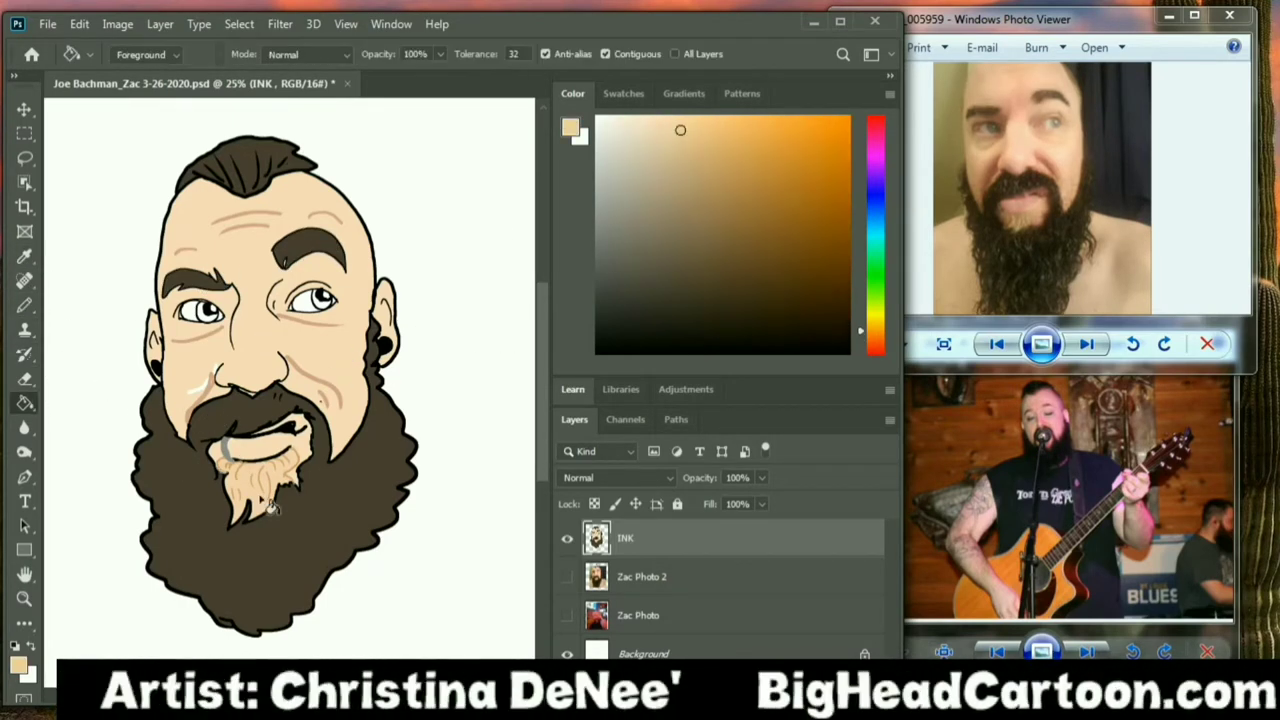
Step: Fill both irises with a soft greyish blue and the white of the eye beside the lower eyebrow with pure white
left_click(876, 227)
left_click(718, 129)
left_click(874, 208)
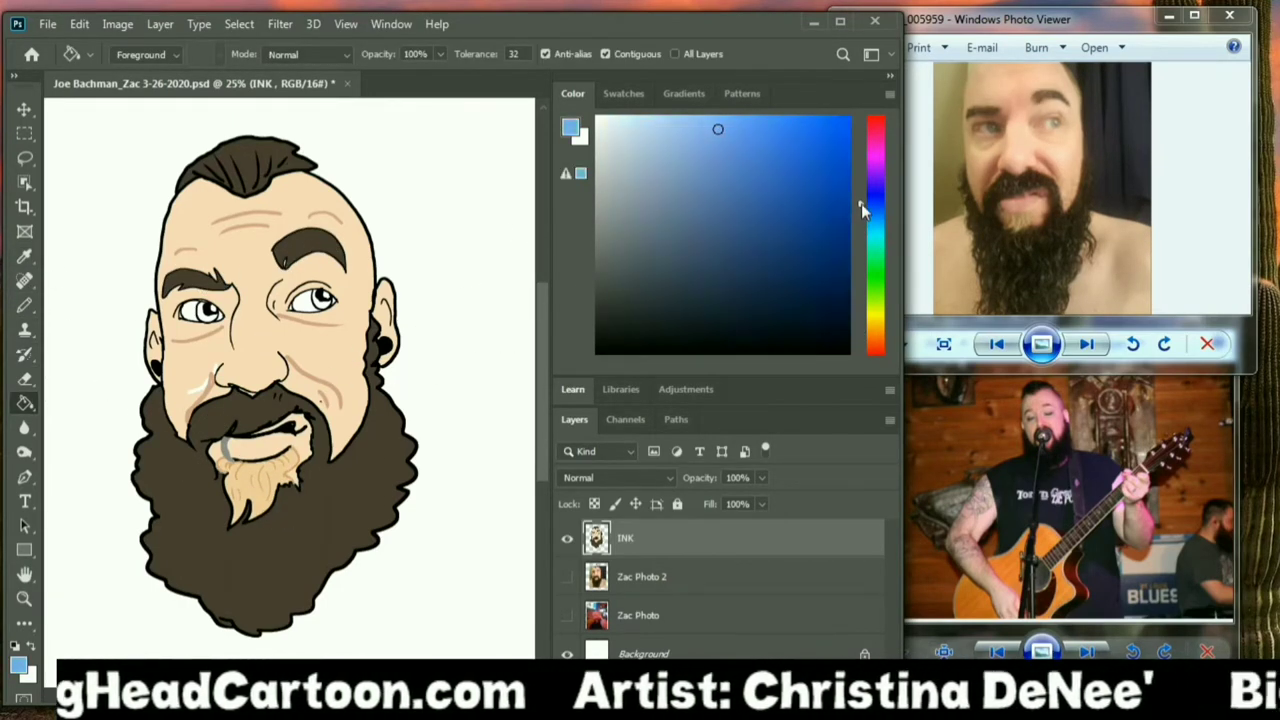
left_click(660, 143)
left_click(316, 304)
left_click(204, 314)
left_click(597, 117)
left_click(184, 311)
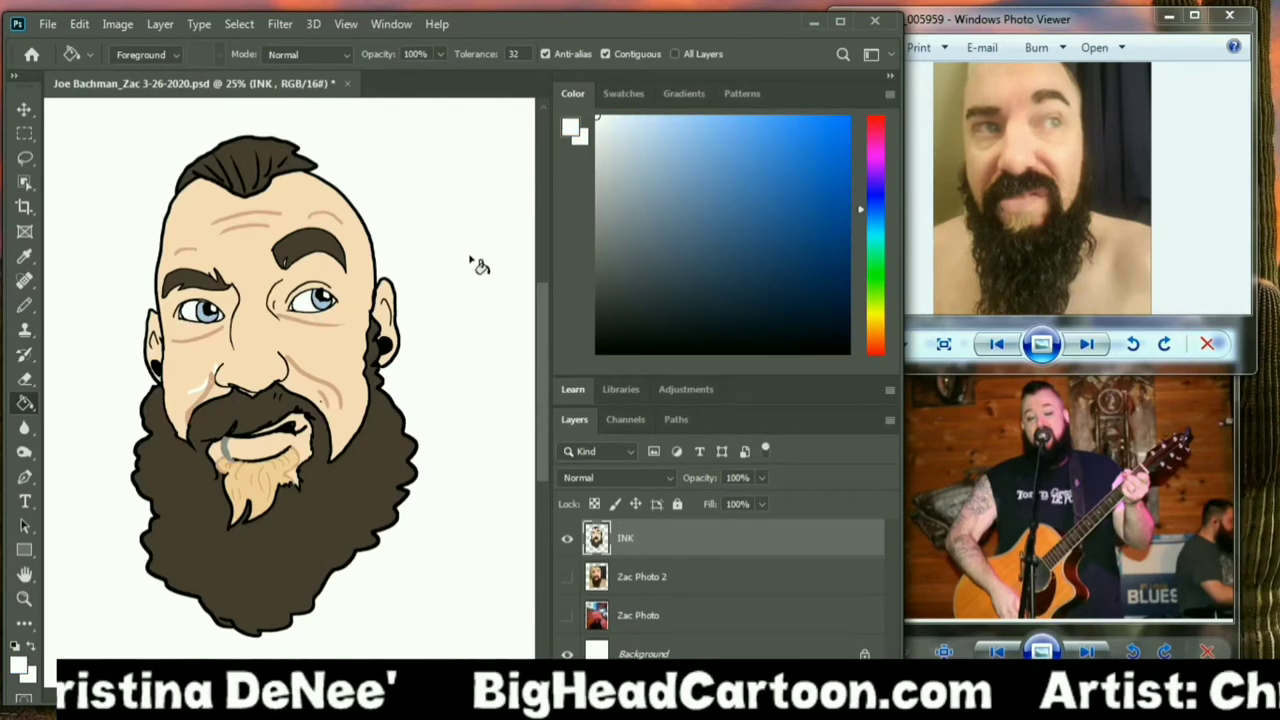
Step: Sample the tan of the under-eye wrinkle and fill the white crease on the cheek beside the nose with it
left_click(25, 258)
left_click(190, 338)
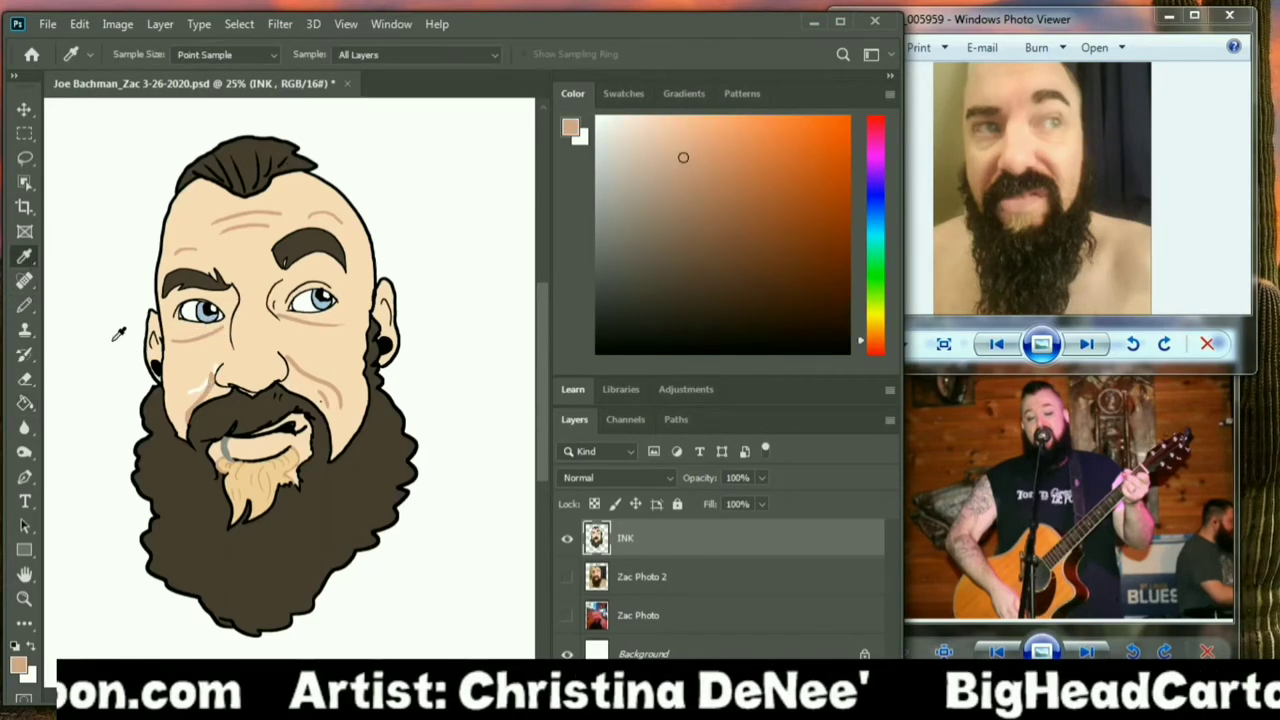
left_click(25, 403)
left_click(202, 386)
key("o")
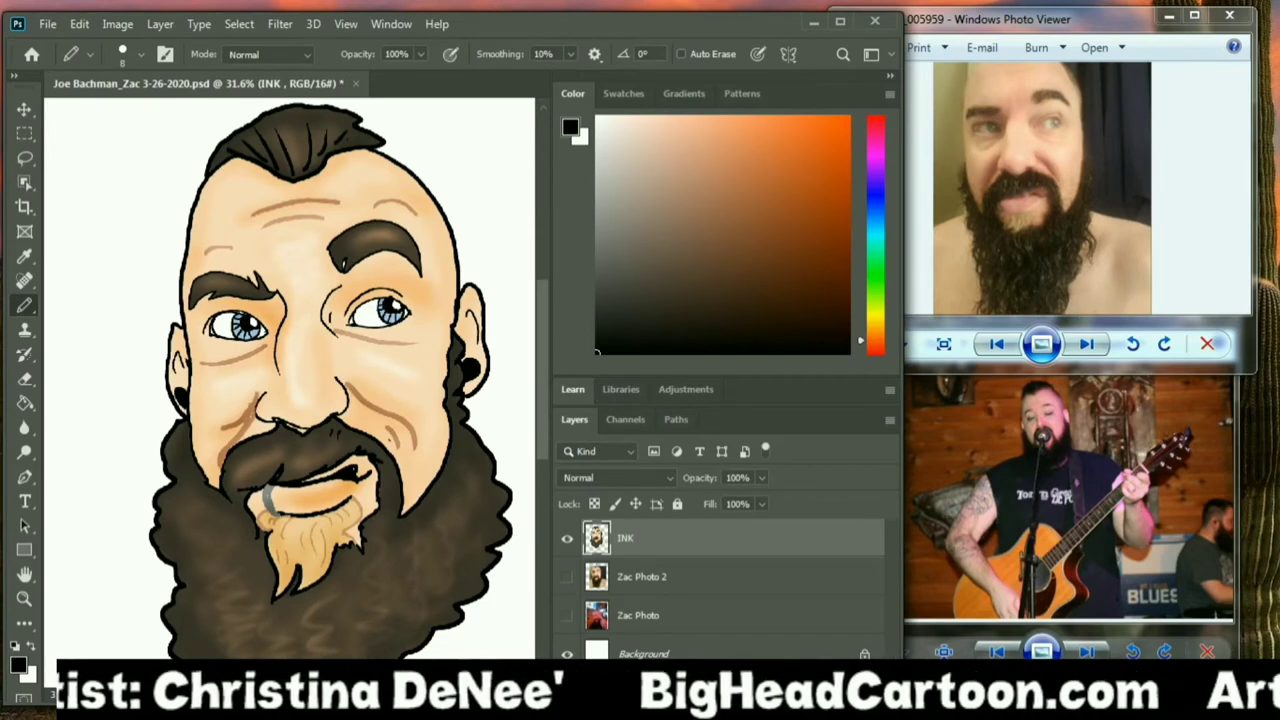
Step: Draw short black hair strokes inside both eyebrows with the Pencil tool
left_click_drag(359, 250, 371, 238)
left_click_drag(371, 249, 397, 238)
left_click_drag(254, 293, 240, 285)
left_click_drag(236, 292, 222, 289)
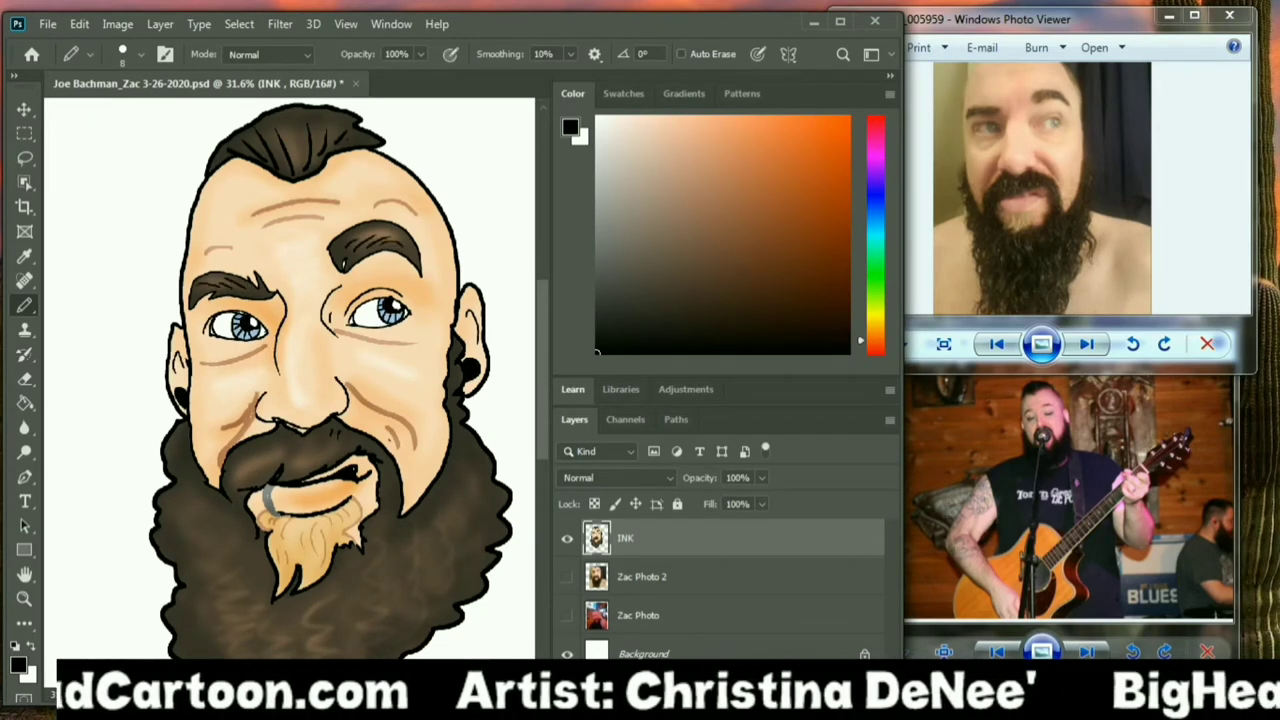
Step: Draw black hair strokes through the moustache and wavy curl lines across the full beard
left_click_drag(278, 444, 238, 466)
left_click_drag(275, 439, 257, 443)
left_click_drag(230, 521, 234, 545)
left_click_drag(196, 506, 212, 527)
left_click_drag(434, 497, 438, 521)
mouse_move(460, 457)
left_mouse_down()
mouse_move(474, 485)
mouse_move(457, 545)
left_mouse_up()
left_click_drag(456, 551, 466, 579)
left_click_drag(420, 537, 426, 571)
left_click_drag(384, 545, 389, 587)
left_click_drag(254, 588, 240, 616)
left_click_drag(207, 554, 201, 604)
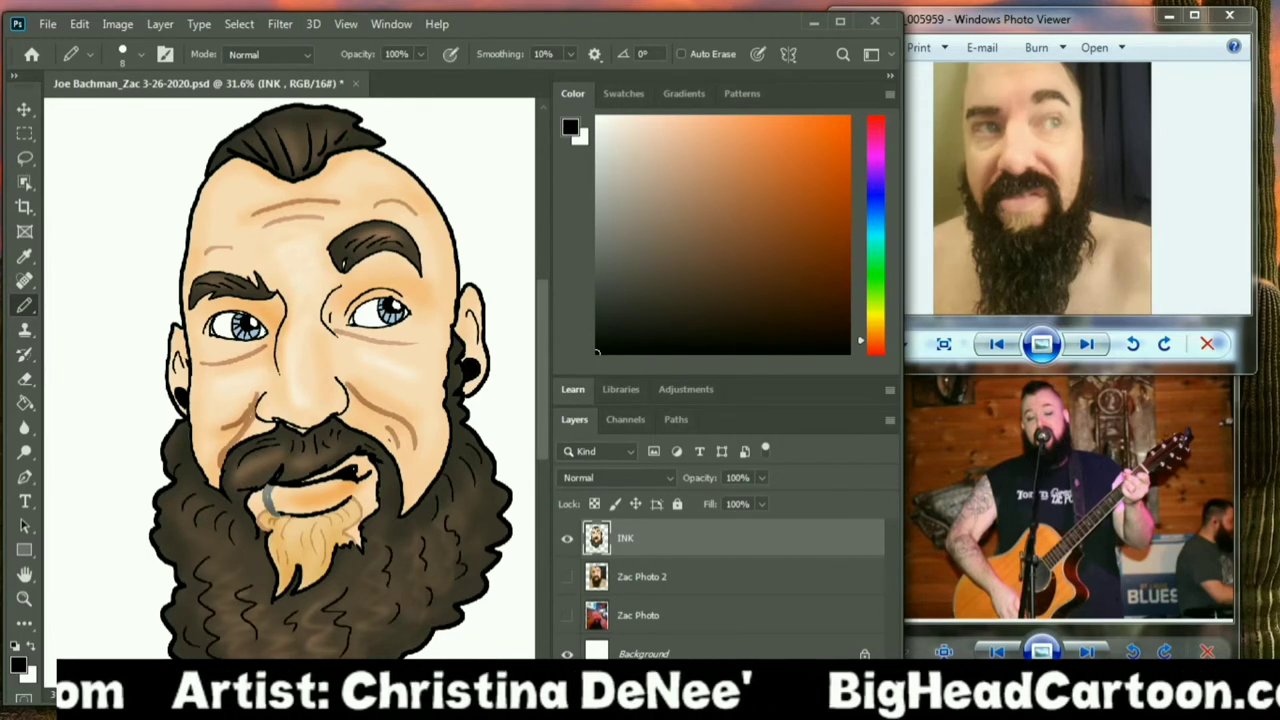
scroll(200, 604, "down", 3)
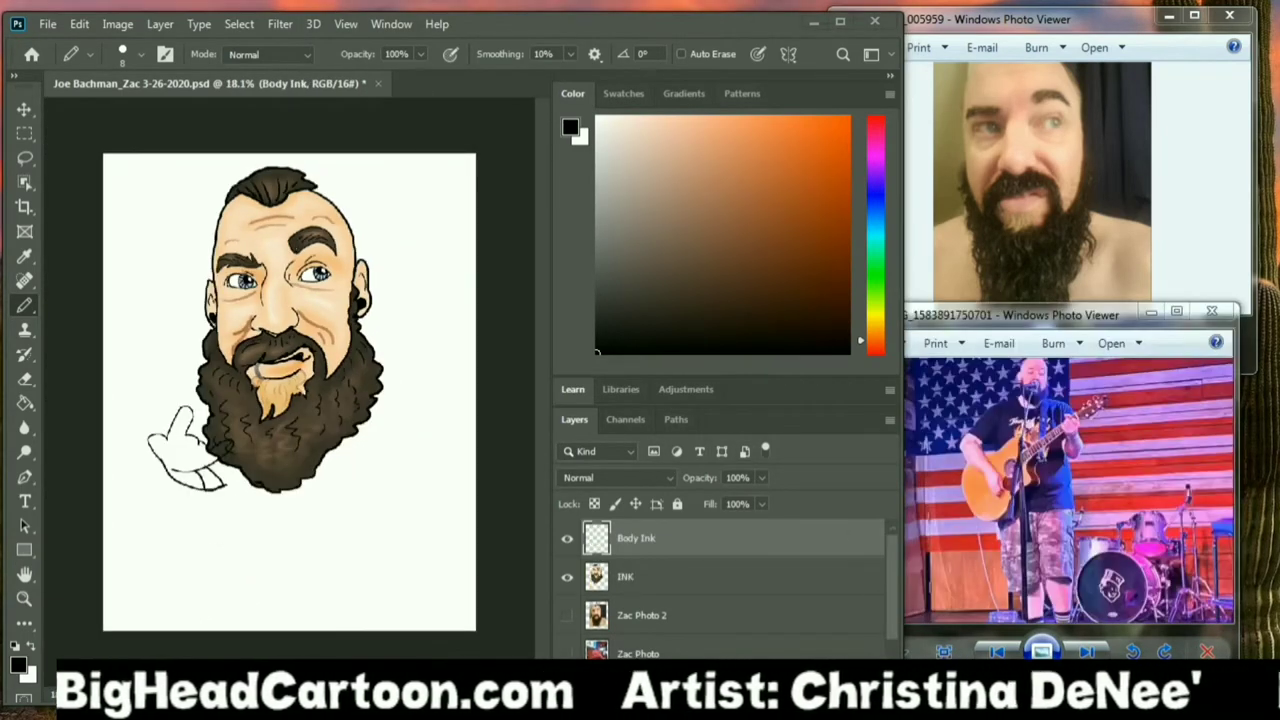
Step: Browse the reference photos, enlarge the stage shot with the acoustic guitar, and bring up the notes on clothing and props
left_click(1086, 652)
left_click(1086, 652)
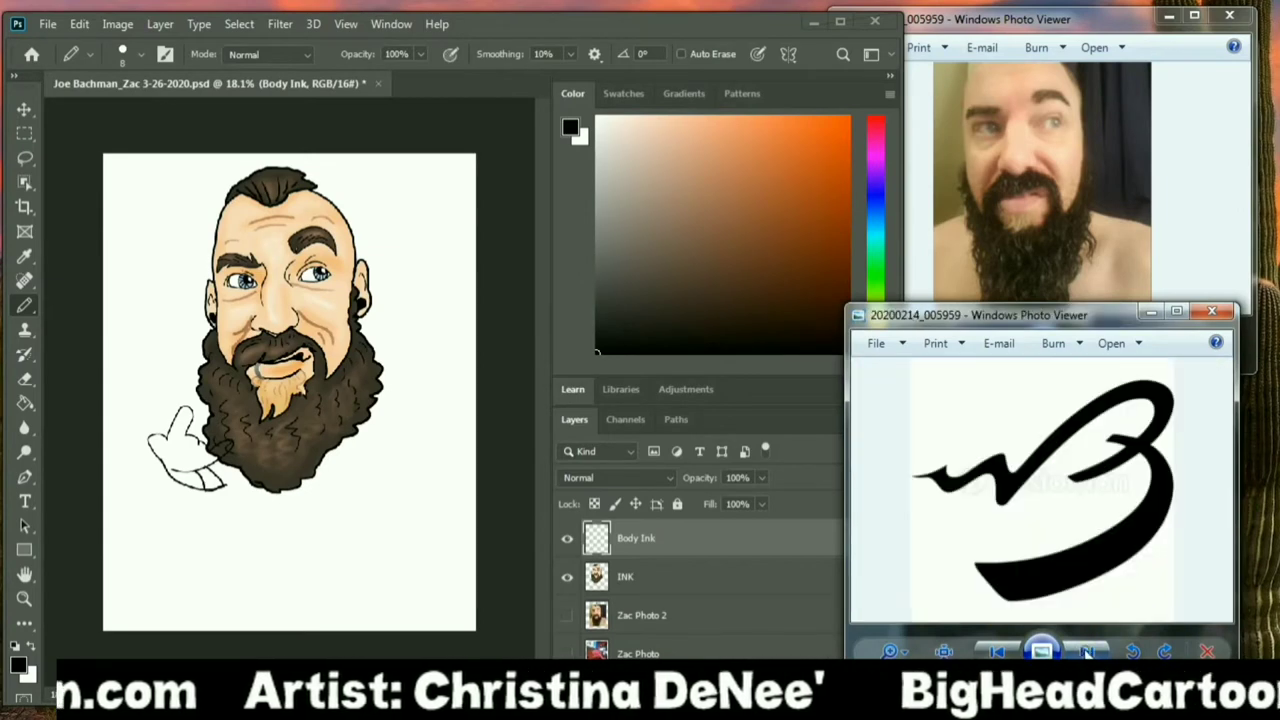
left_click(1085, 652)
left_click(1086, 652)
left_click(1086, 652)
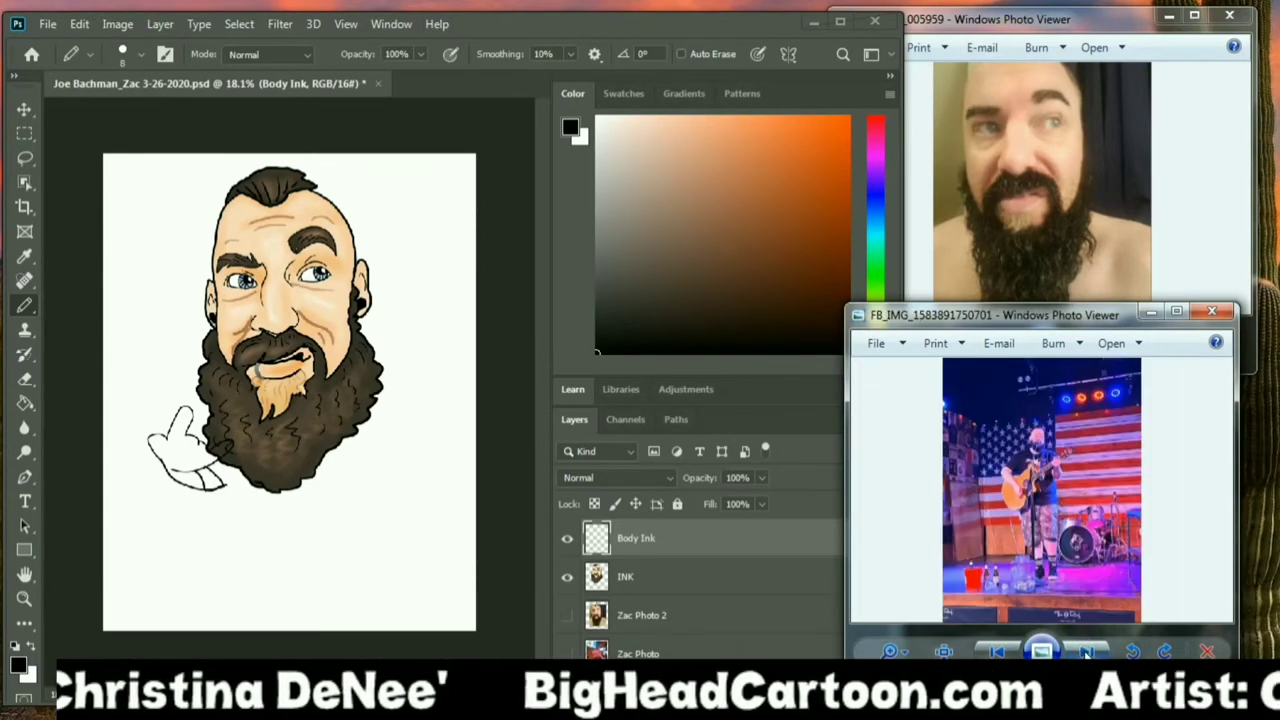
left_click(889, 652)
left_click_drag(892, 638, 890, 626)
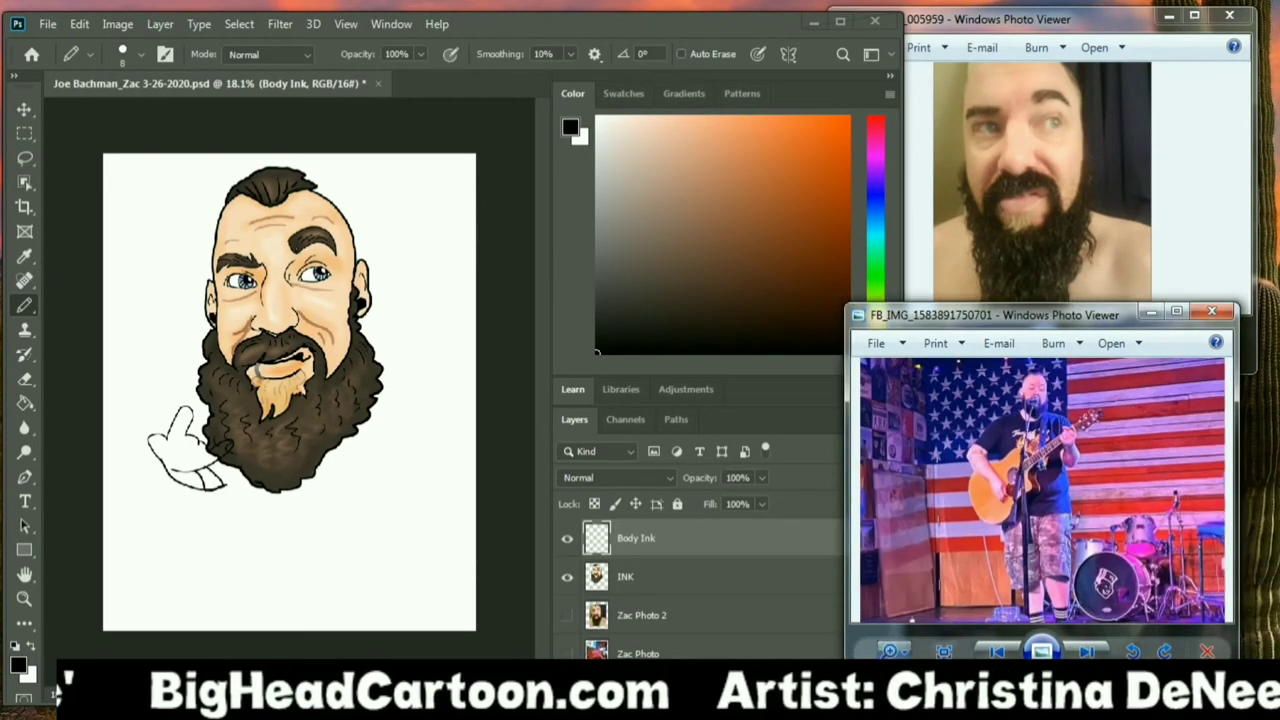
key("alt+Tab")
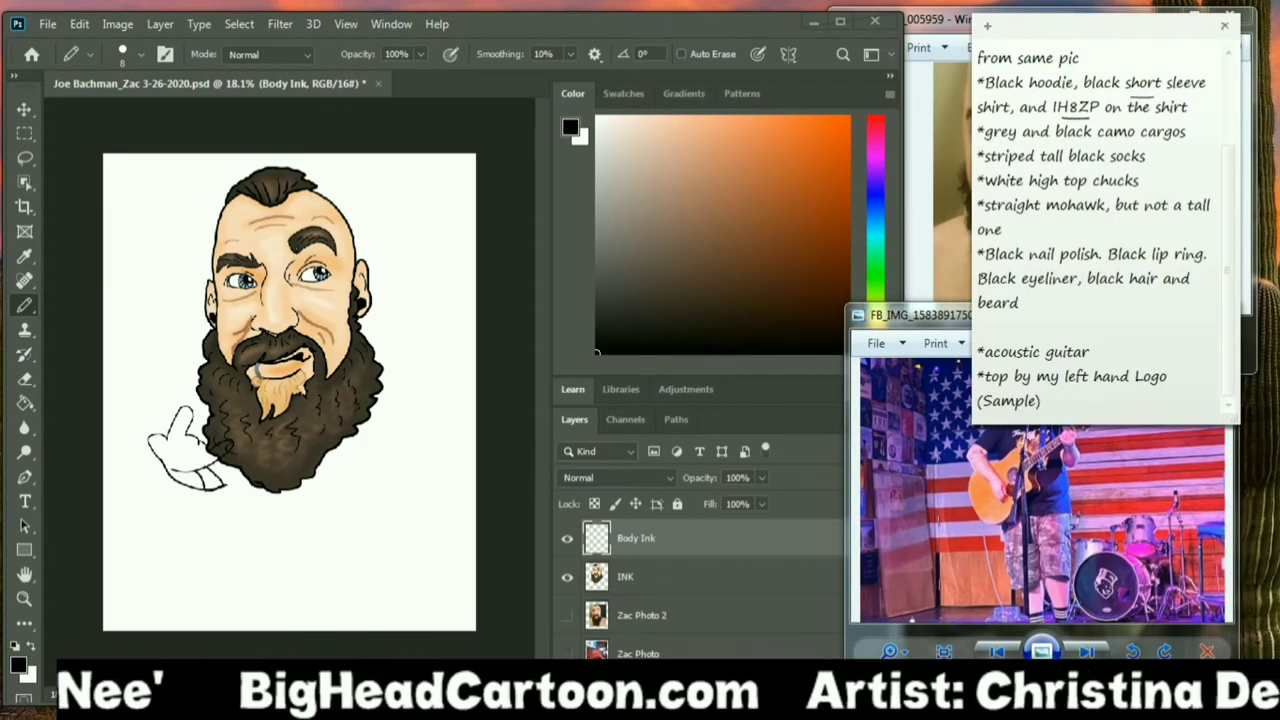
Step: Sketch the acoustic guitar's body, neck and headstock with the fretting fingers on the Body Ink layer
left_click(663, 524)
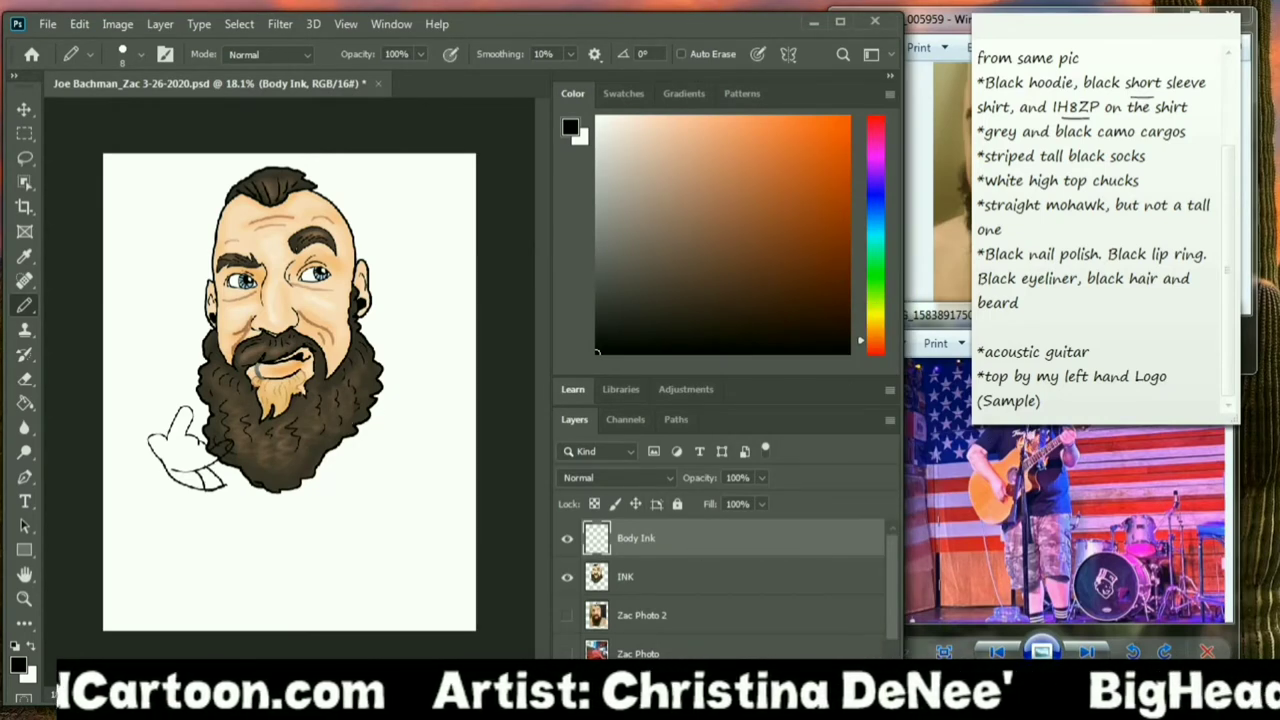
left_click_drag(398, 339, 411, 341)
mouse_move(445, 329)
left_mouse_down()
mouse_move(428, 335)
mouse_move(447, 329)
left_mouse_up()
mouse_move(430, 339)
left_mouse_down()
mouse_move(453, 349)
mouse_move(421, 293)
left_mouse_up()
mouse_move(405, 356)
left_mouse_down()
mouse_move(350, 414)
mouse_move(453, 474)
mouse_move(412, 370)
left_mouse_up()
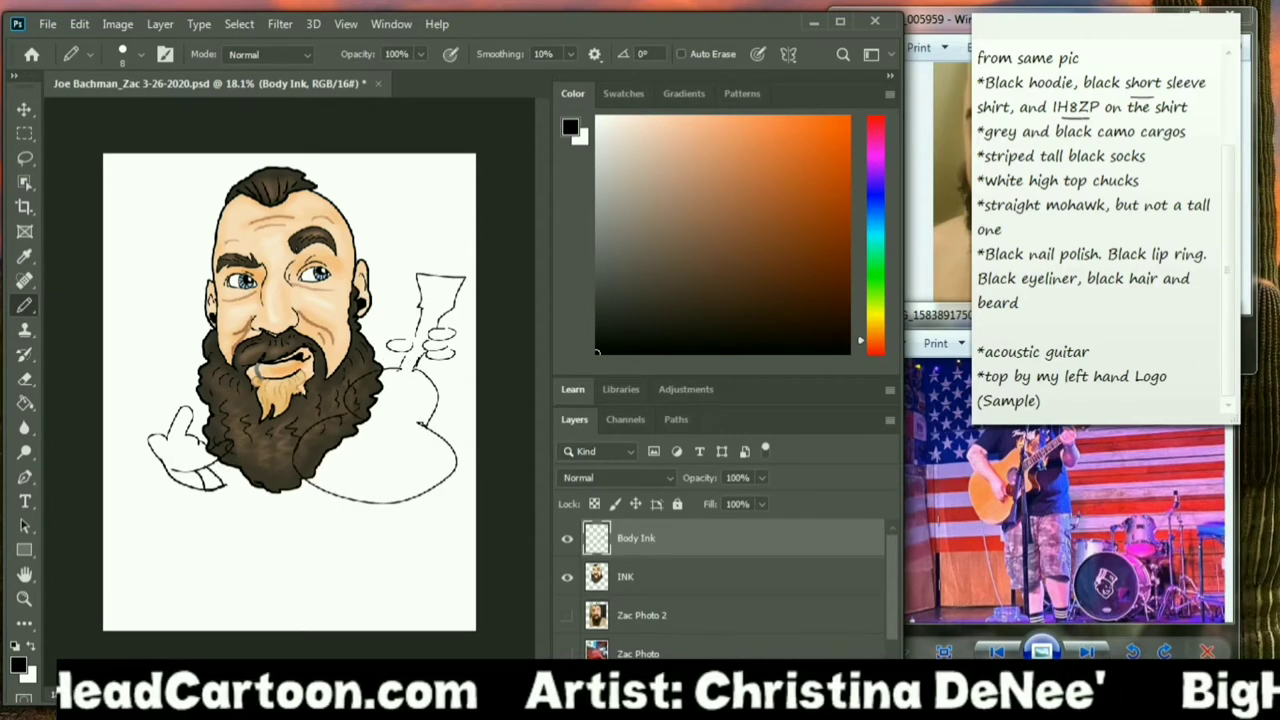
Step: Outline the open hoodie, shirt, wide shorts and both lower legs beneath the head in black pencil
mouse_move(226, 478)
left_mouse_down()
mouse_move(209, 544)
mouse_move(252, 548)
mouse_move(270, 494)
left_mouse_up()
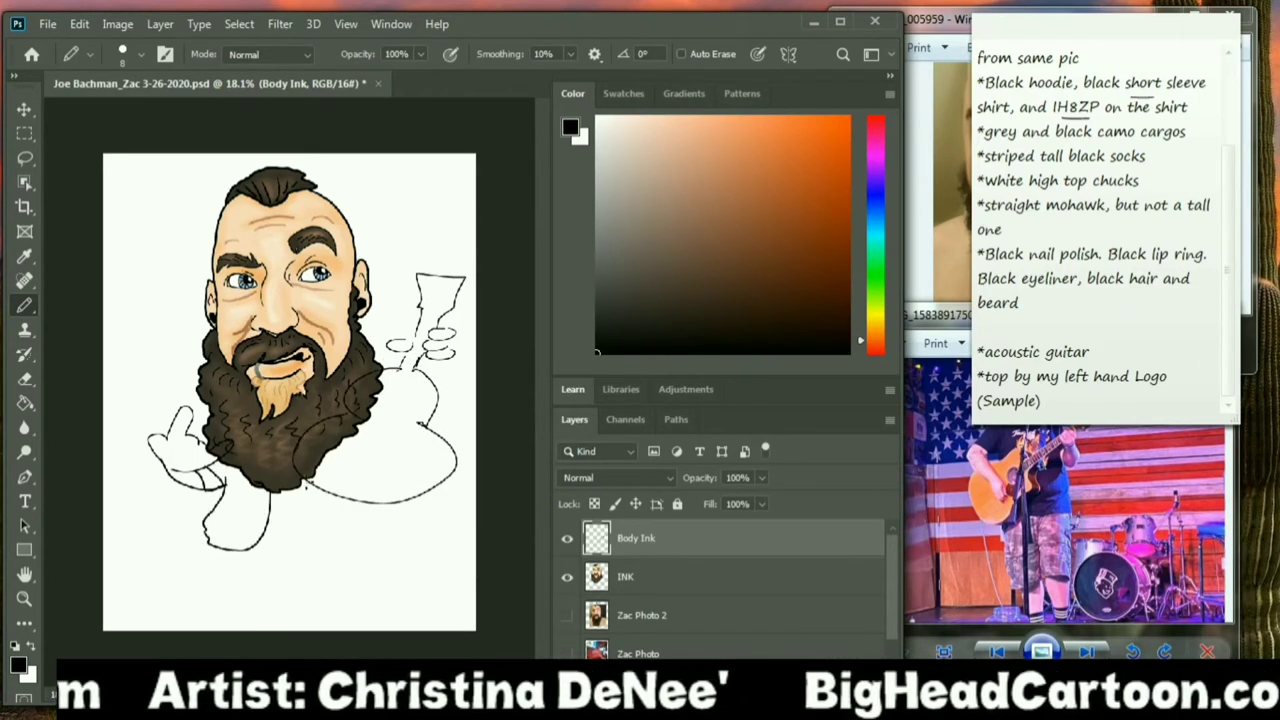
mouse_move(318, 532)
left_mouse_down()
mouse_move(336, 494)
mouse_move(334, 570)
mouse_move(178, 570)
mouse_move(210, 550)
mouse_move(315, 535)
left_mouse_up()
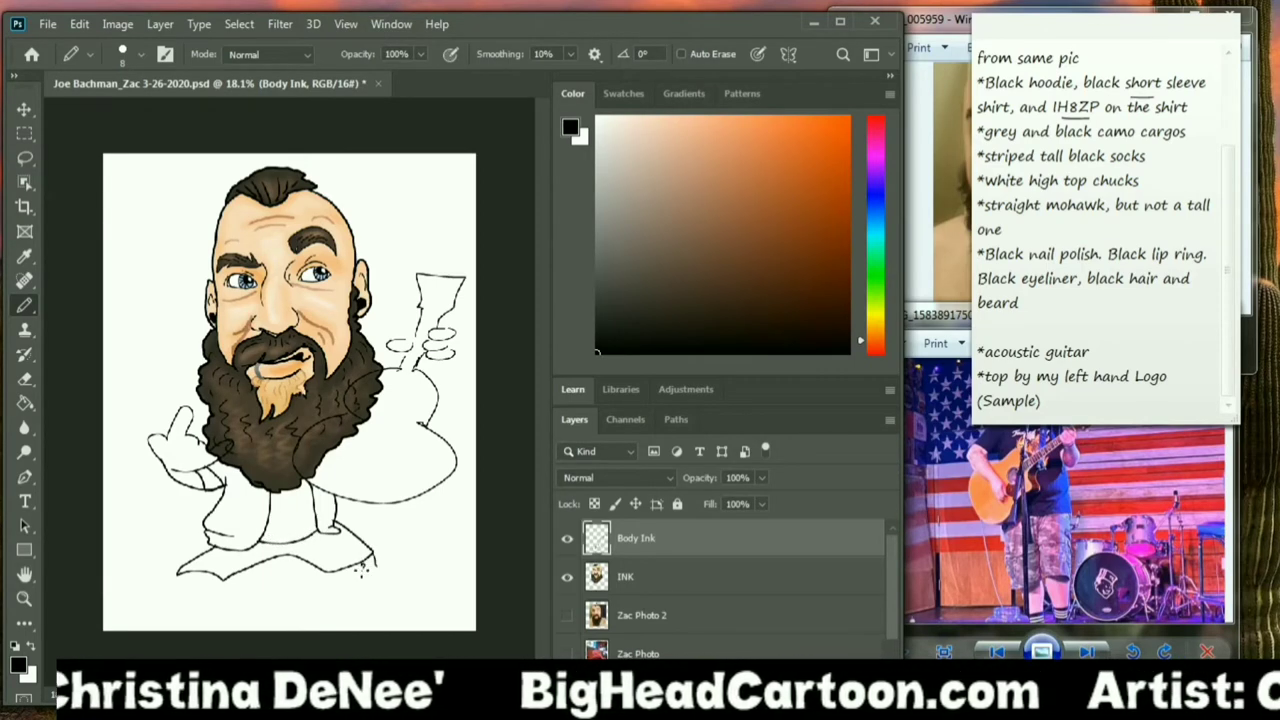
left_click_drag(366, 590, 400, 604)
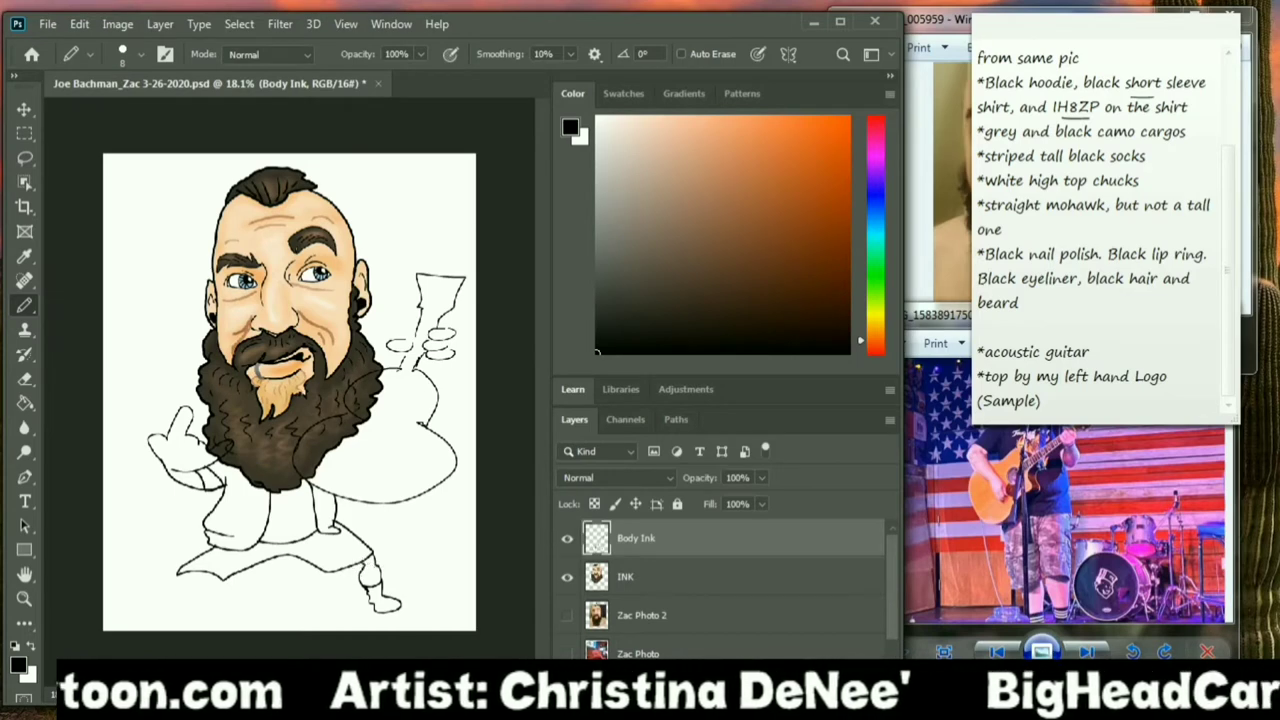
left_click(26, 600)
left_click(388, 593)
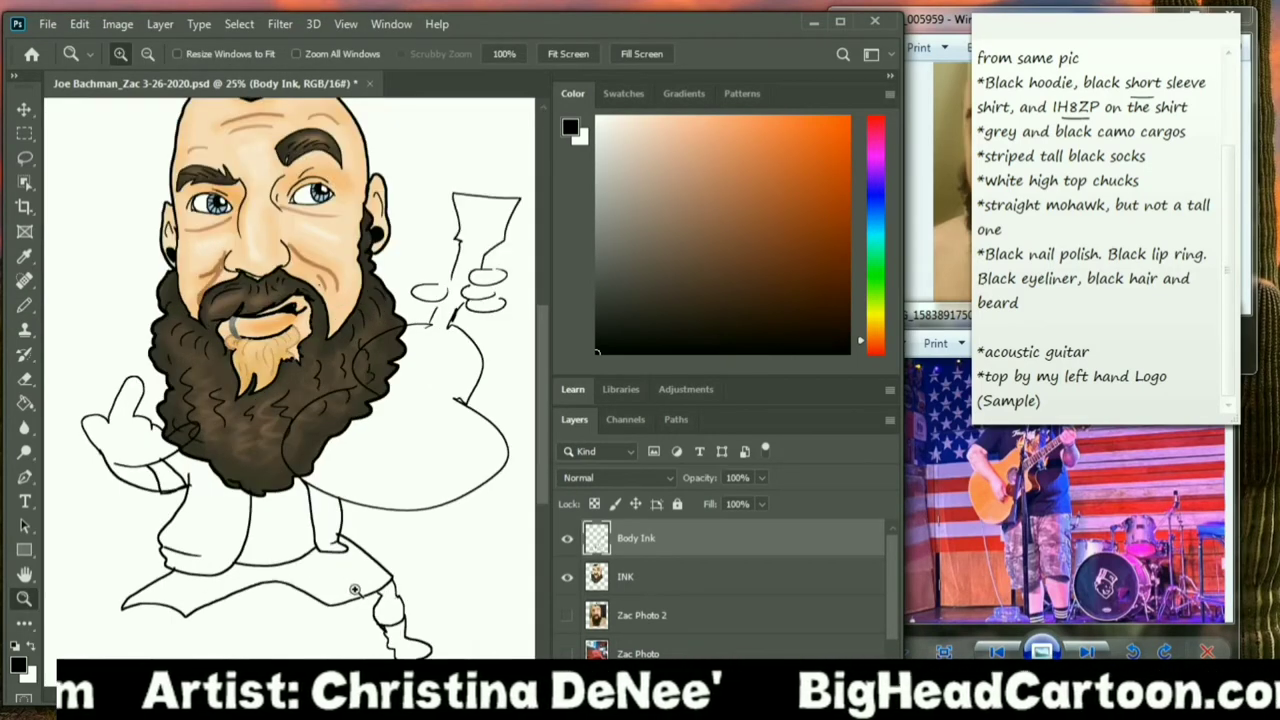
left_click(25, 307)
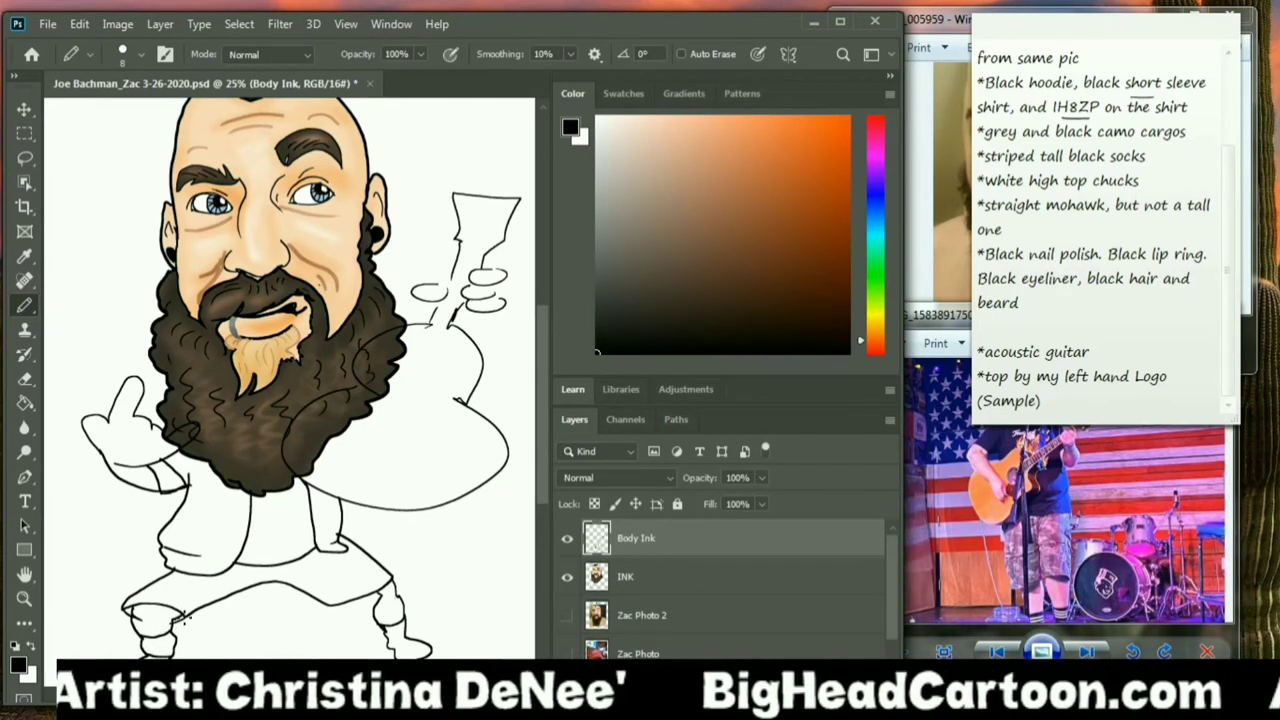
Step: Hide the INK layer and draw the hoodie's collar, shoulders and front edges between the hand and the guitar
left_click(567, 577)
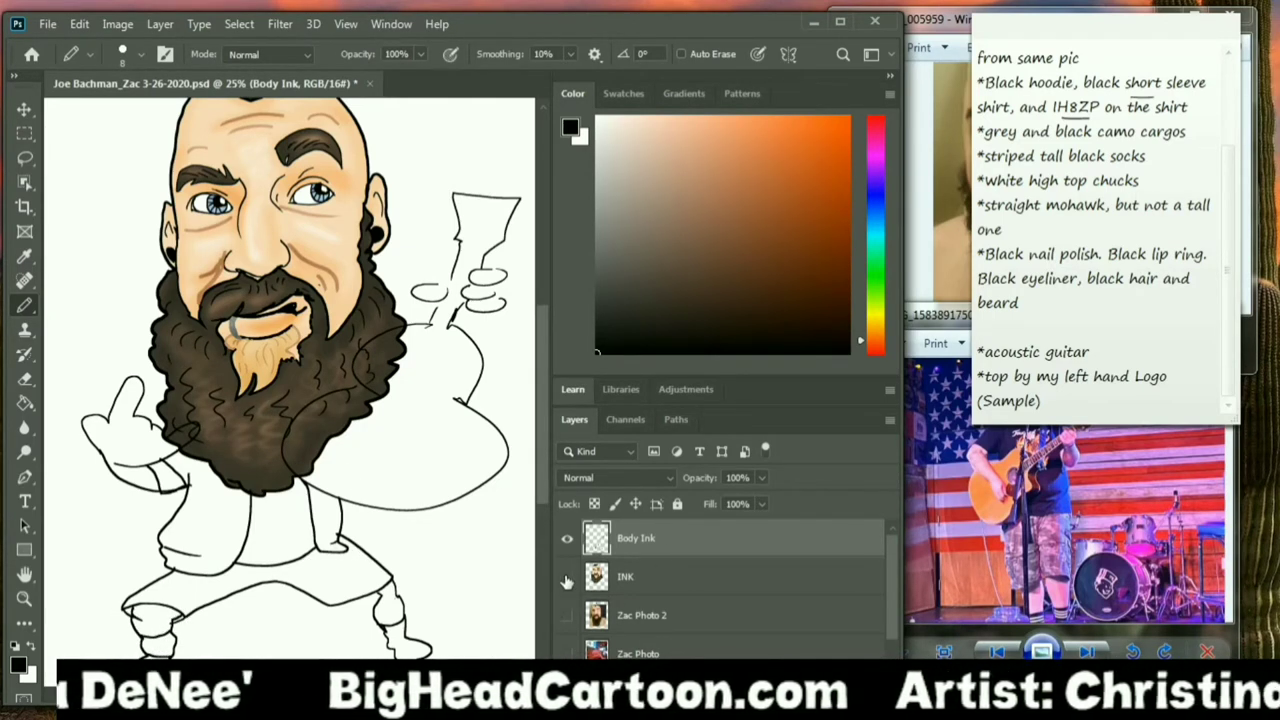
left_click_drag(210, 388, 172, 402)
mouse_move(185, 418)
left_mouse_down()
mouse_move(228, 418)
mouse_move(252, 490)
left_mouse_up()
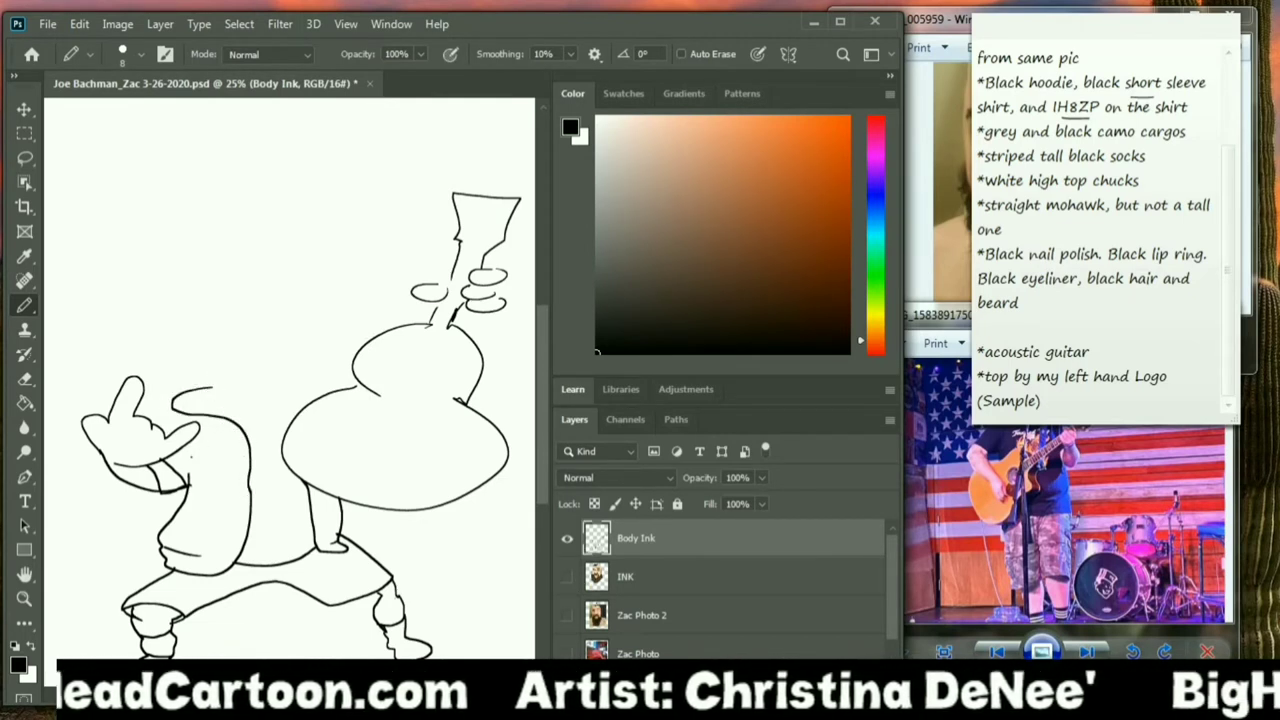
mouse_move(210, 386)
left_mouse_down()
mouse_move(300, 378)
mouse_move(334, 390)
mouse_move(226, 388)
mouse_move(240, 414)
mouse_move(288, 422)
left_mouse_up()
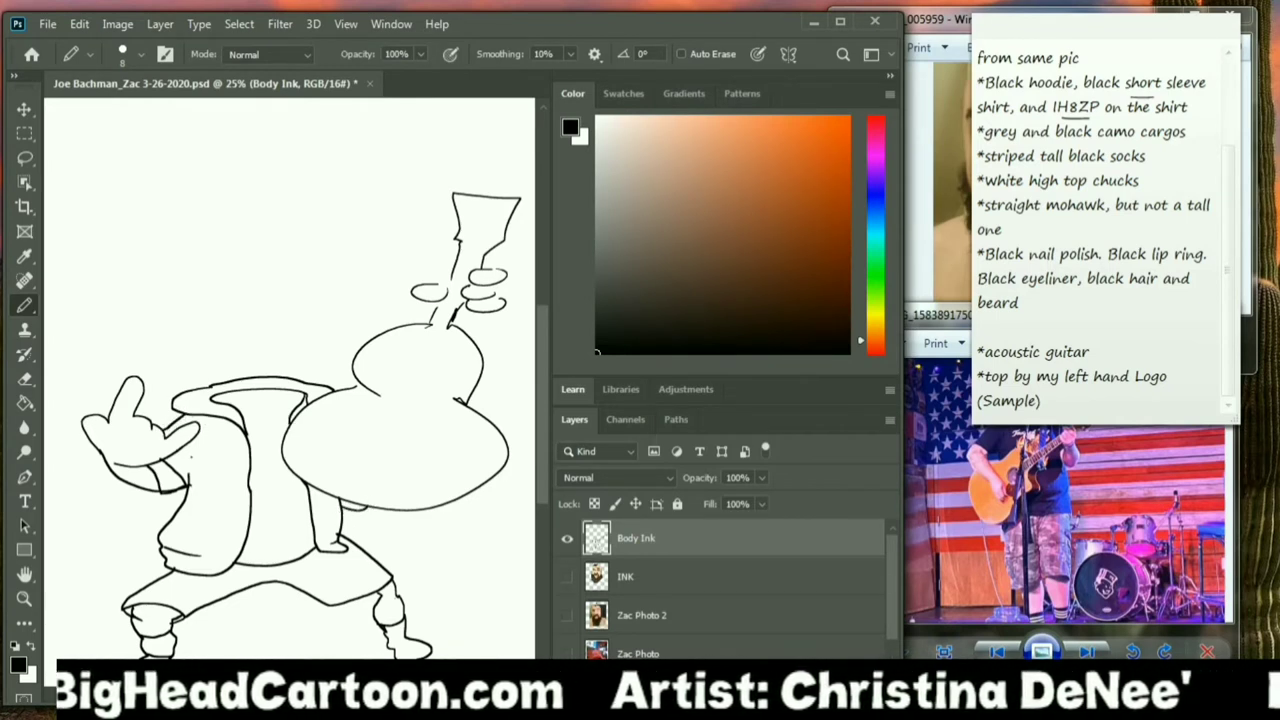
Step: Set the Eraser brush size to 21 px for cleaning up the body line art
key("e")
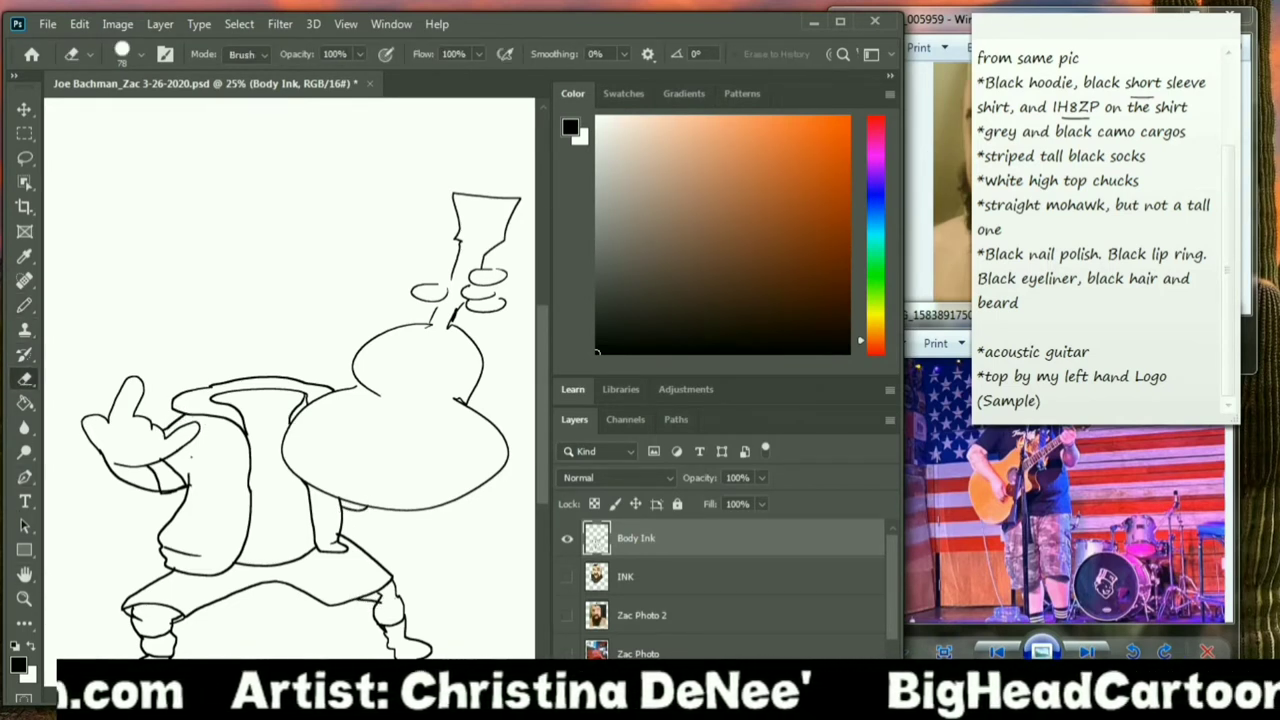
left_click(142, 55)
left_click(128, 106)
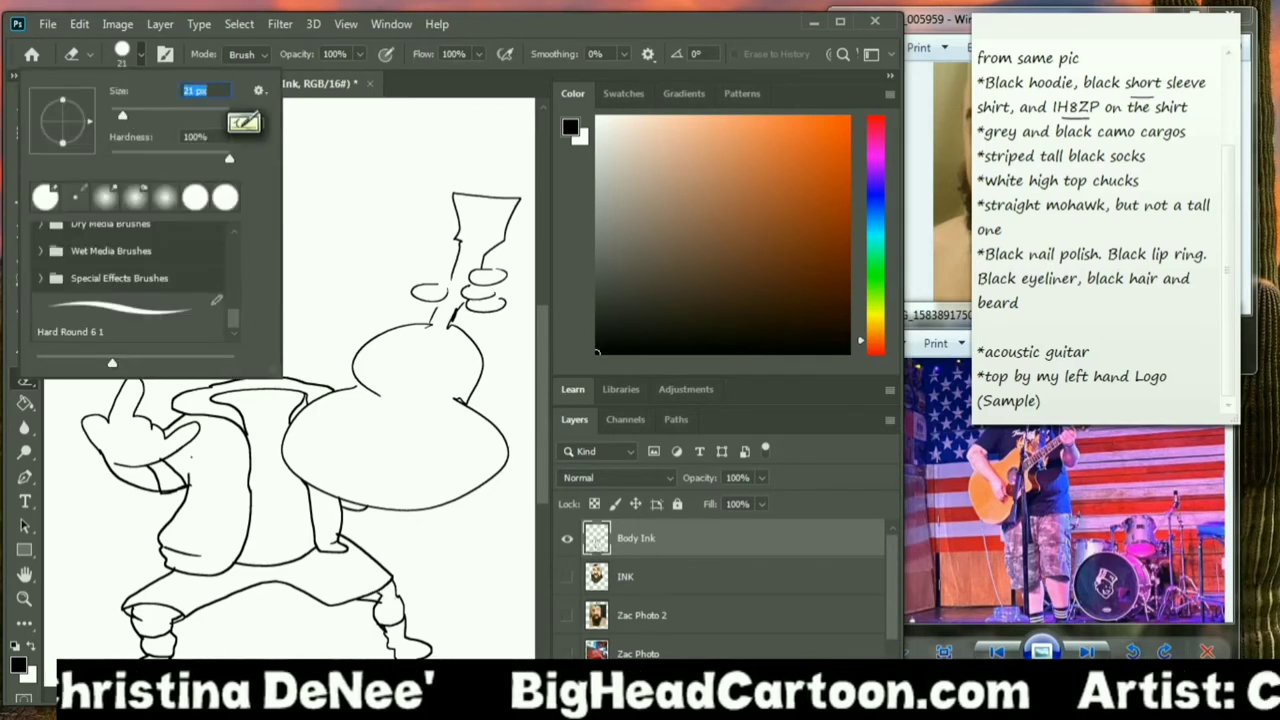
left_click(378, 597)
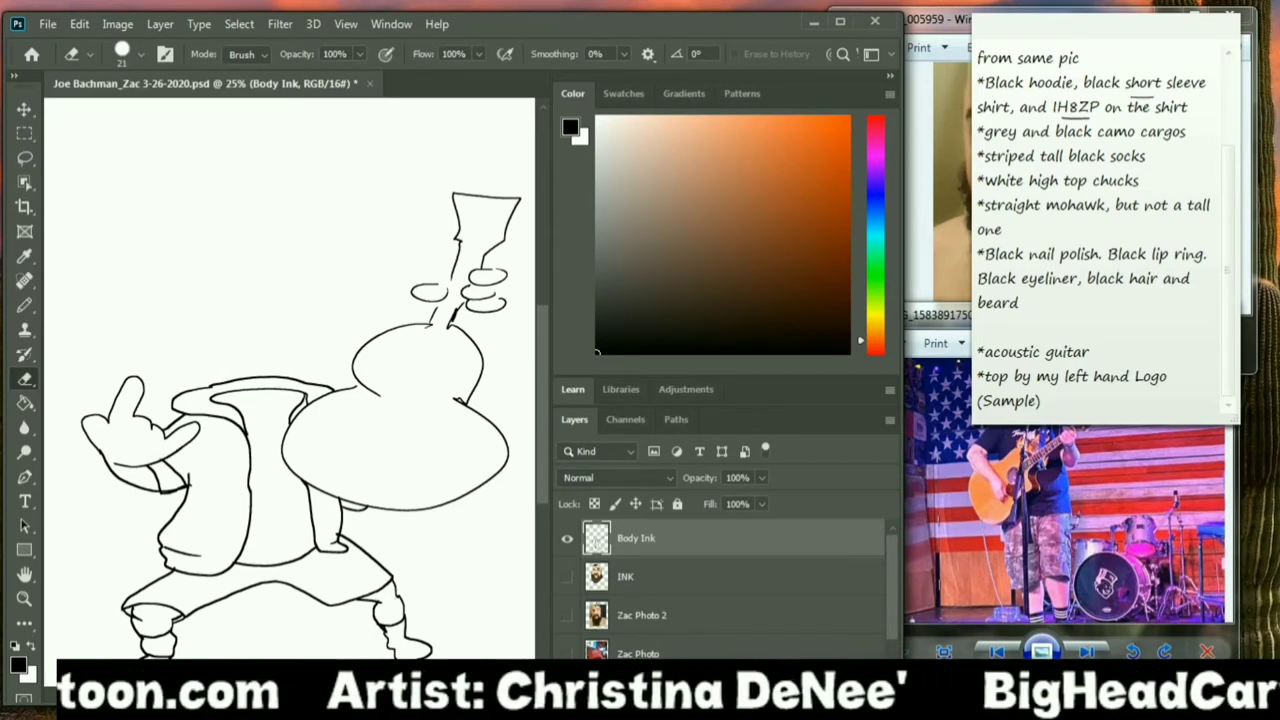
Step: Draw fingernails on the raised finger, thumb and outer finger of the gesturing hand
key("b")
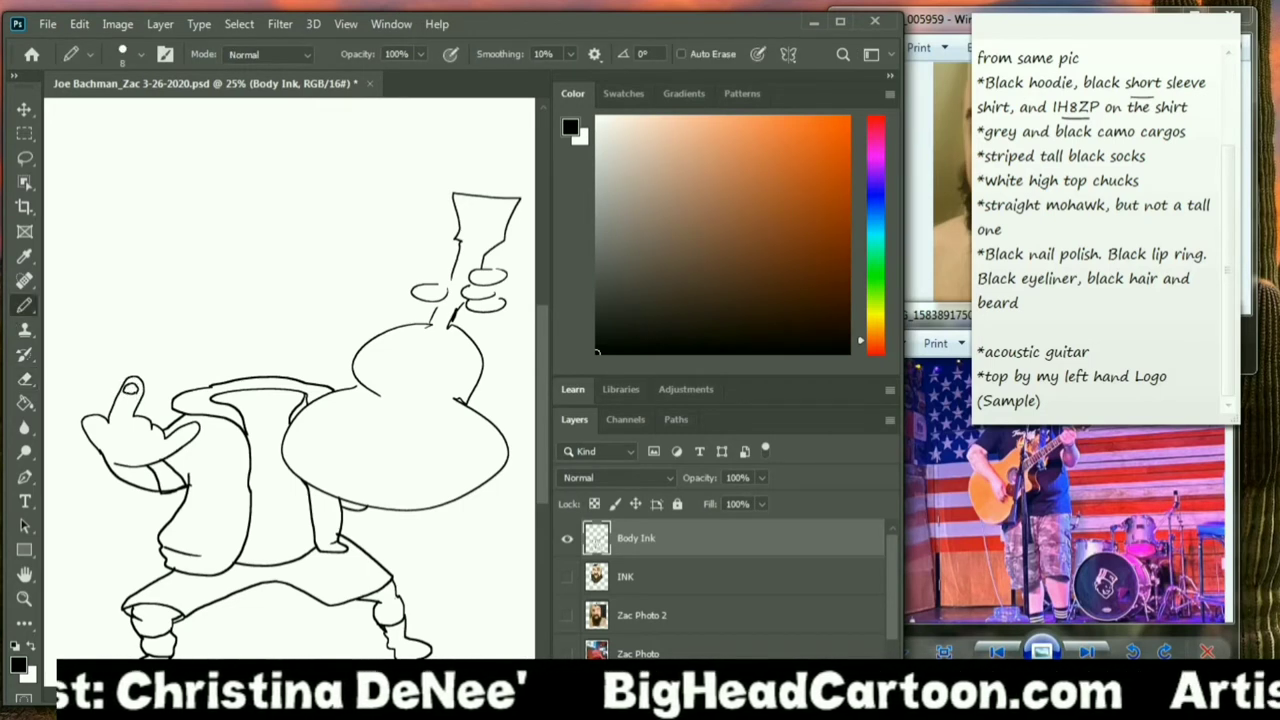
left_click_drag(194, 424, 180, 440)
left_click_drag(97, 431, 83, 433)
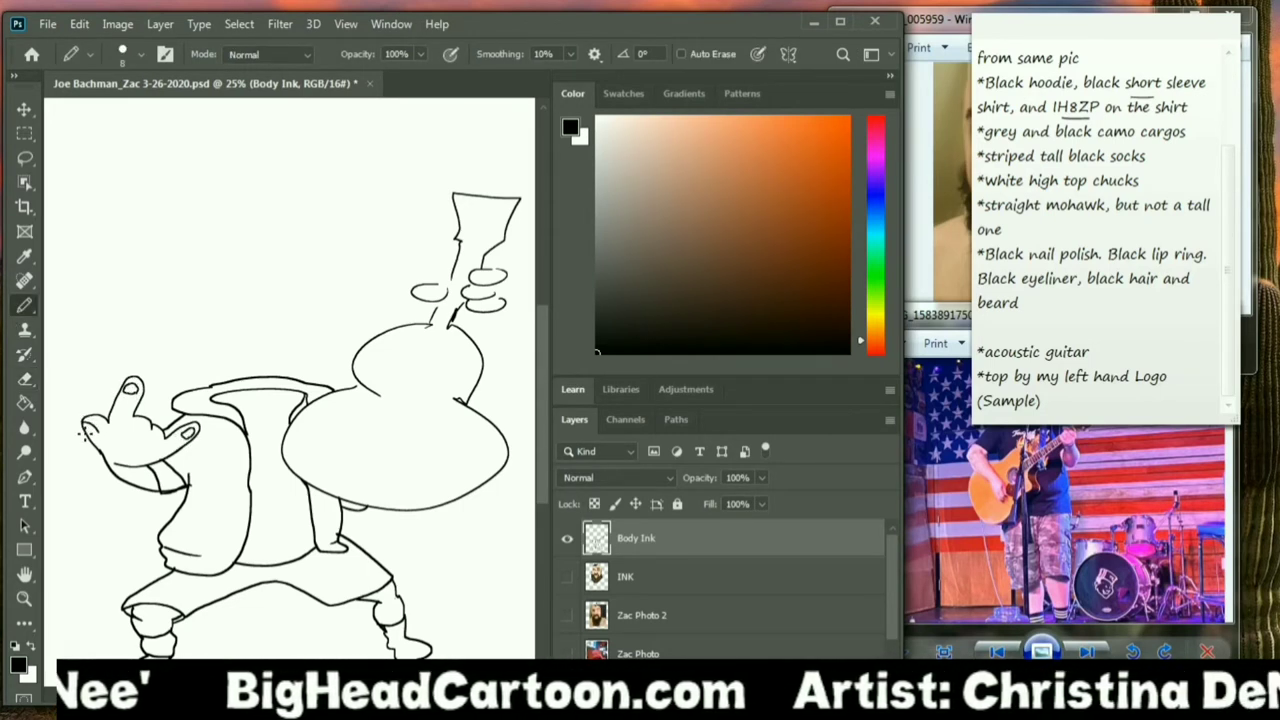
Step: Show the INK layer, set the Eraser to 51 px, and erase the body artwork that overlaps the beard
left_click(567, 577)
key("e")
left_click(90, 54)
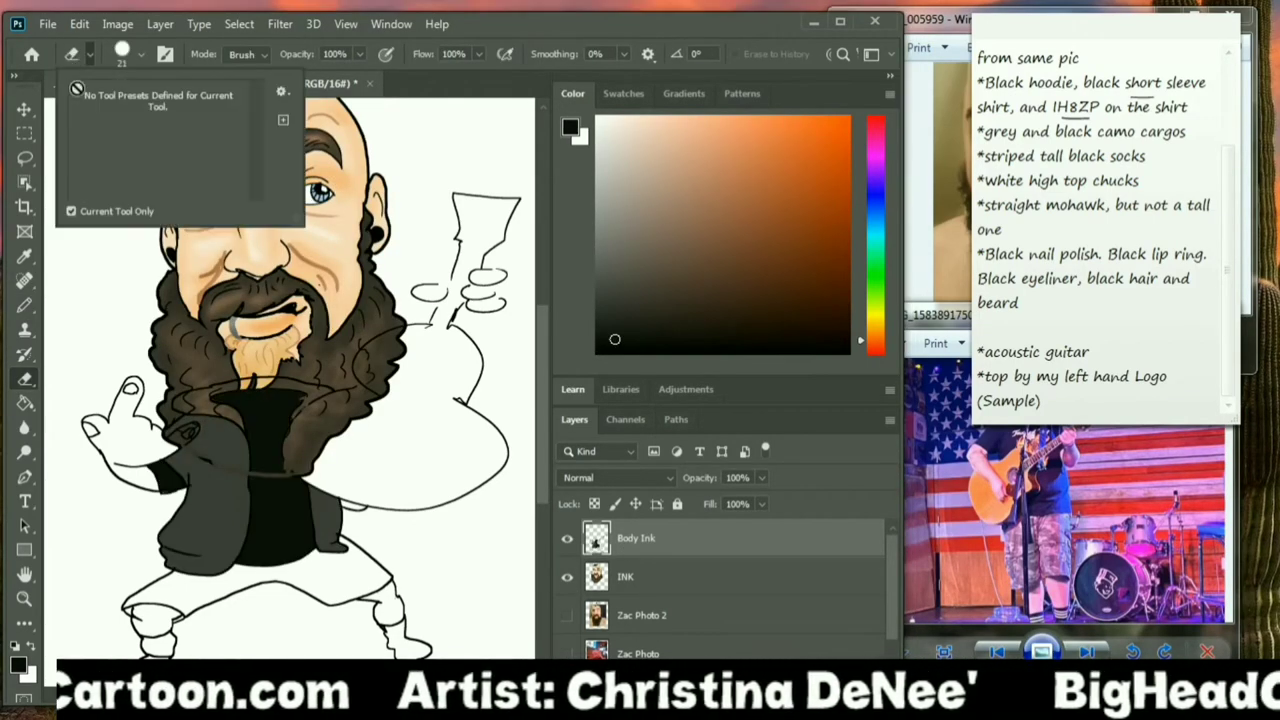
left_click(141, 55)
mouse_move(298, 396)
left_mouse_down()
mouse_move(272, 430)
mouse_move(279, 383)
mouse_move(181, 399)
mouse_move(245, 450)
mouse_move(205, 450)
mouse_move(179, 422)
mouse_move(212, 445)
mouse_move(117, 420)
mouse_move(89, 440)
mouse_move(150, 486)
mouse_move(132, 423)
mouse_move(164, 433)
mouse_move(89, 437)
mouse_move(226, 433)
mouse_move(285, 472)
mouse_move(245, 405)
mouse_move(204, 403)
left_mouse_up()
mouse_move(420, 325)
left_mouse_down()
mouse_move(390, 335)
mouse_move(374, 363)
left_mouse_up()
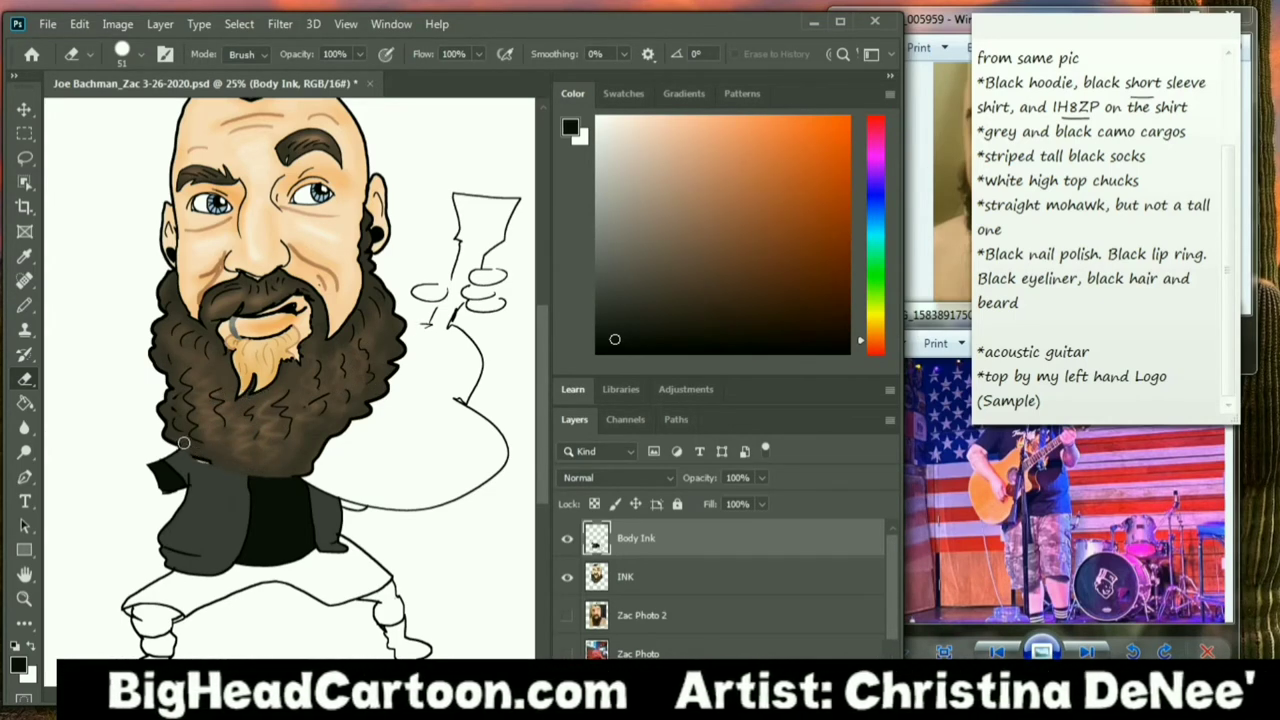
mouse_move(244, 474)
left_mouse_down()
mouse_move(227, 475)
mouse_move(303, 471)
mouse_move(247, 488)
mouse_move(291, 478)
left_mouse_up()
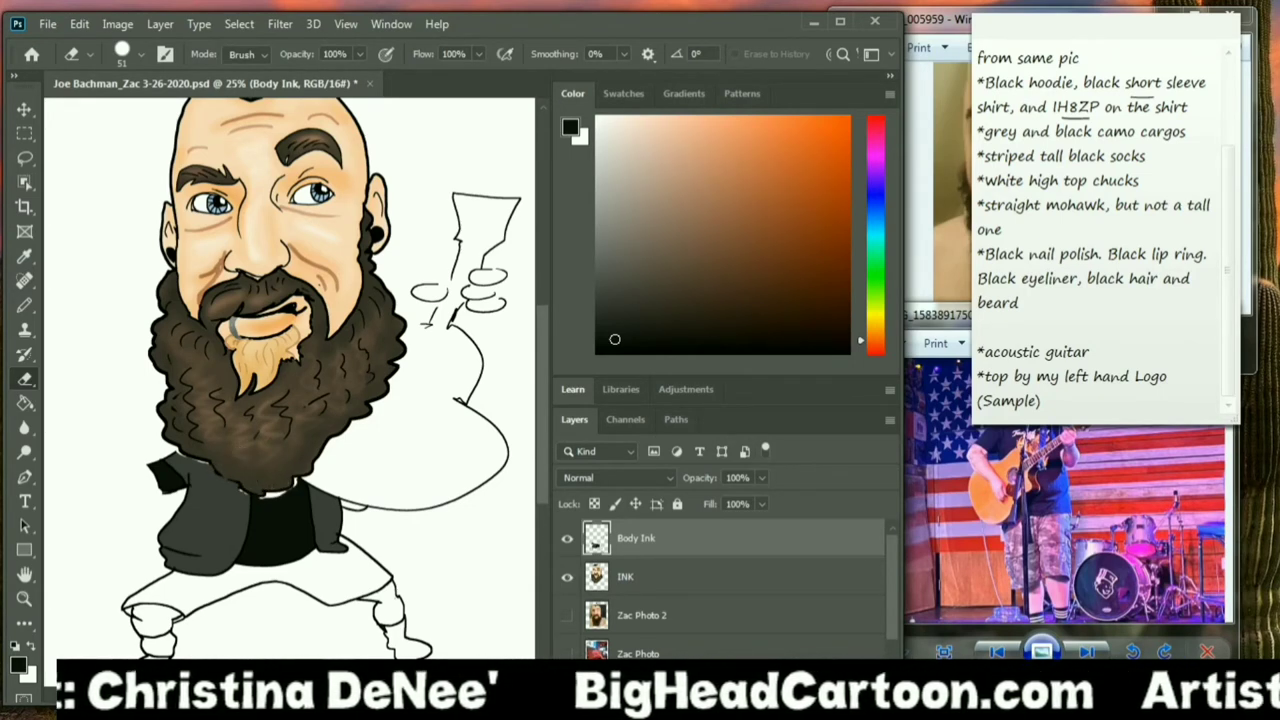
Step: Touch up the uncoloured gaps between the beard and clothing with the Pencil, using the hoodie's dark grey and black
left_click(25, 305)
left_click(25, 257)
left_click(201, 508)
key("b")
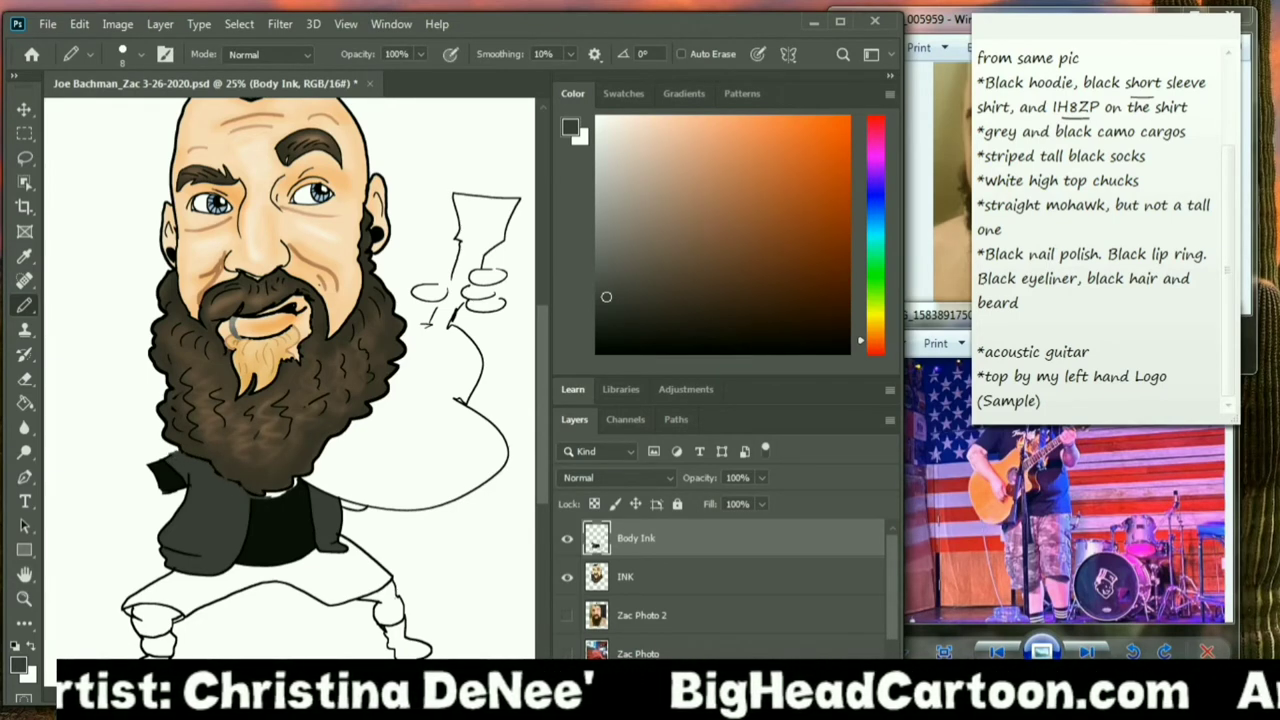
key("d")
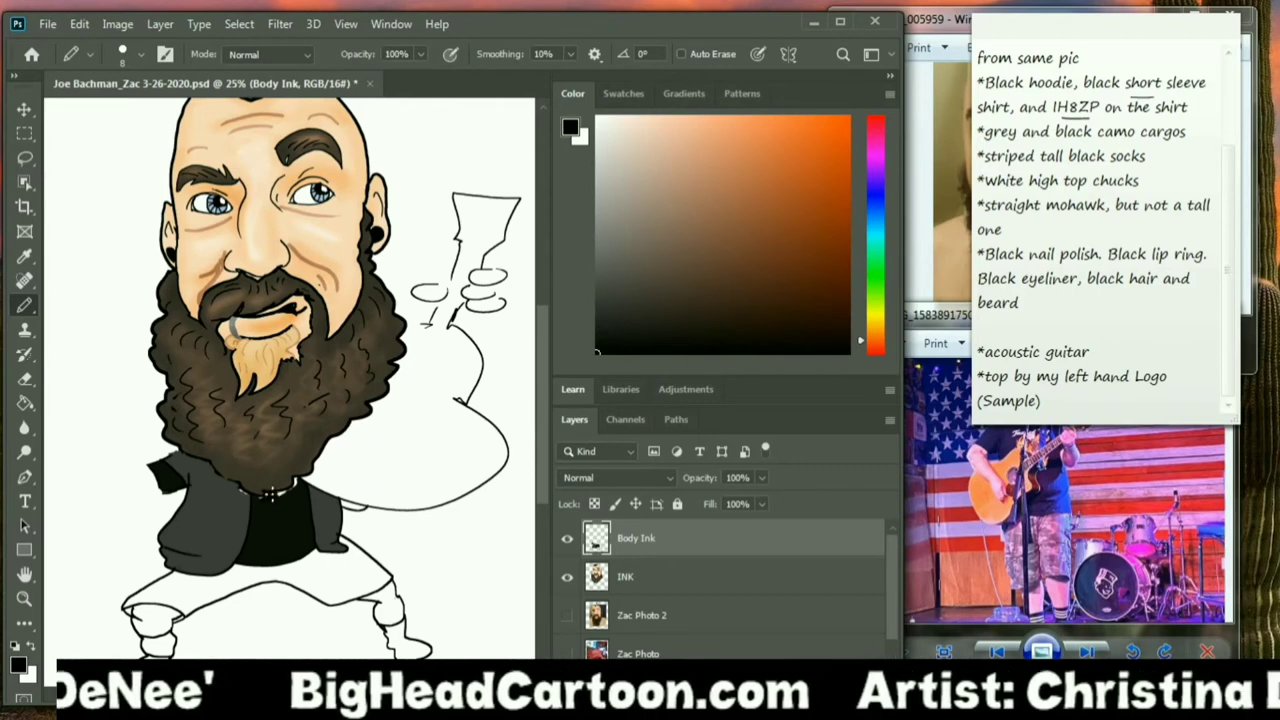
Step: Draw the gesturing hand's black outline on the Hand layer and fill it with the skin tone sampled from the face
mouse_move(55, 445)
left_mouse_down()
mouse_move(92, 378)
mouse_move(128, 430)
mouse_move(100, 436)
mouse_move(155, 450)
mouse_move(102, 482)
mouse_move(157, 492)
left_mouse_up()
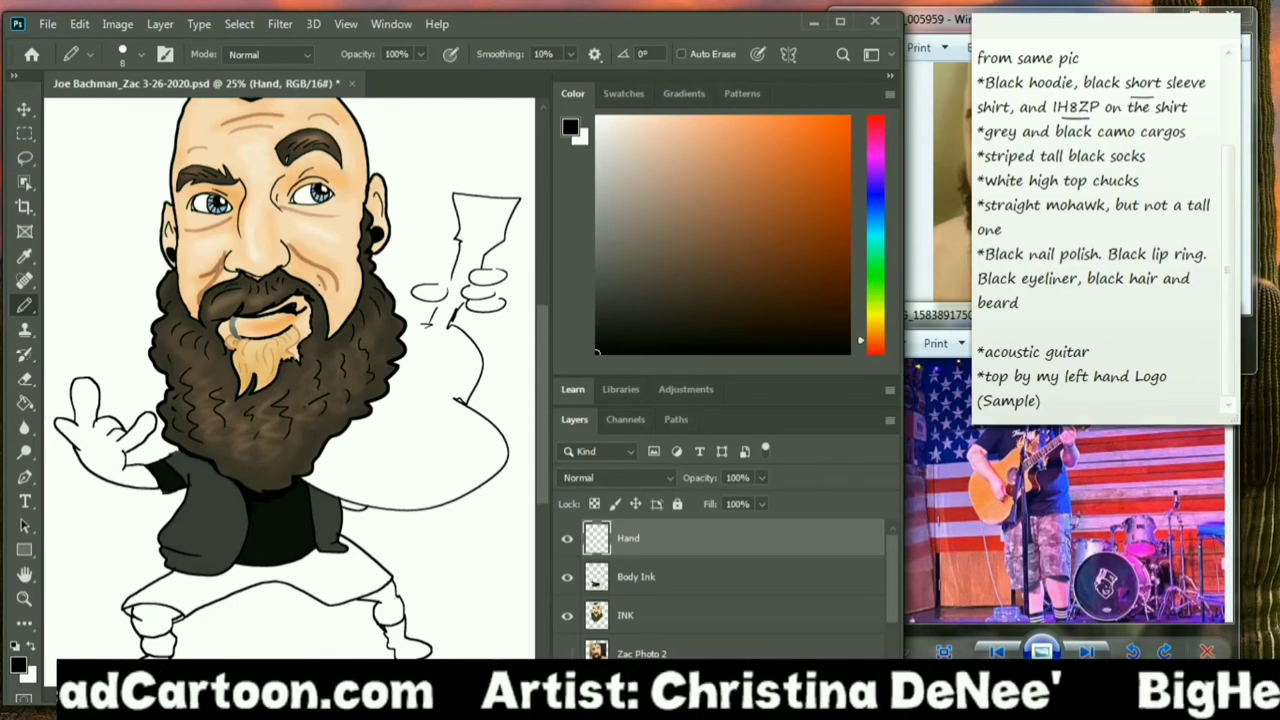
left_click(25, 257)
left_click(245, 220)
left_click(23, 405)
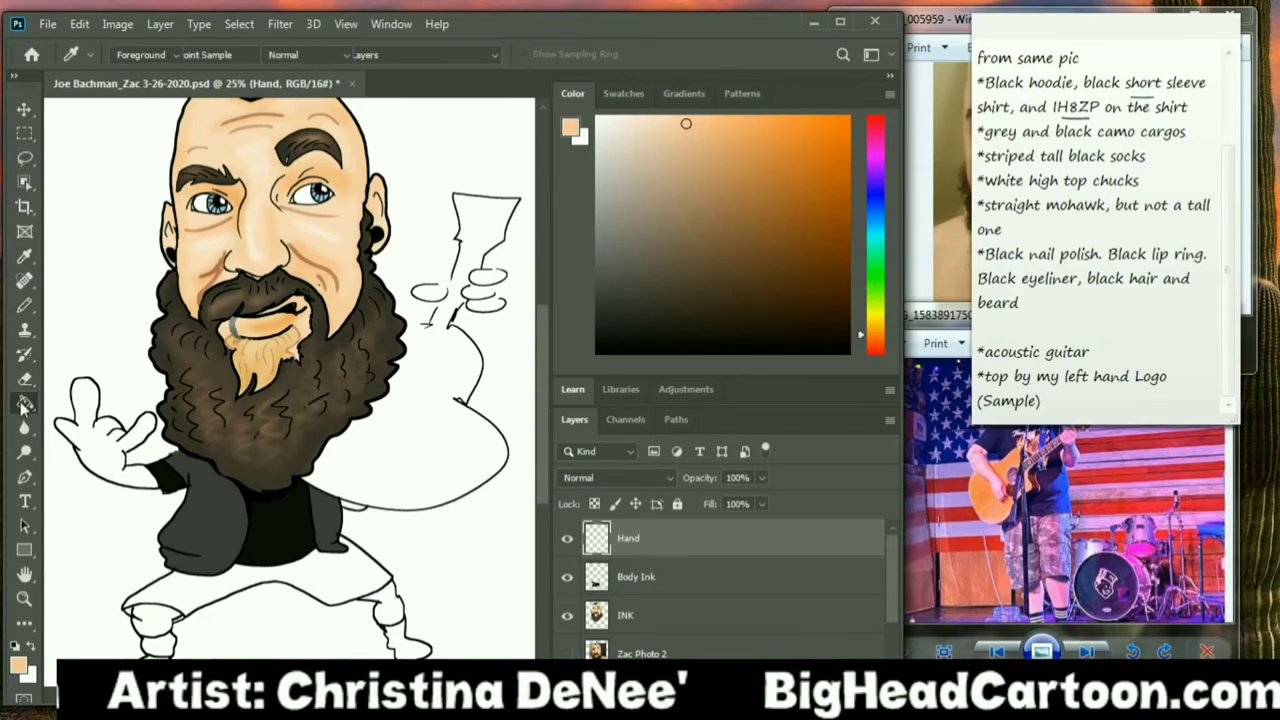
left_click(150, 492)
left_click(272, 577)
key("ctrl+z")
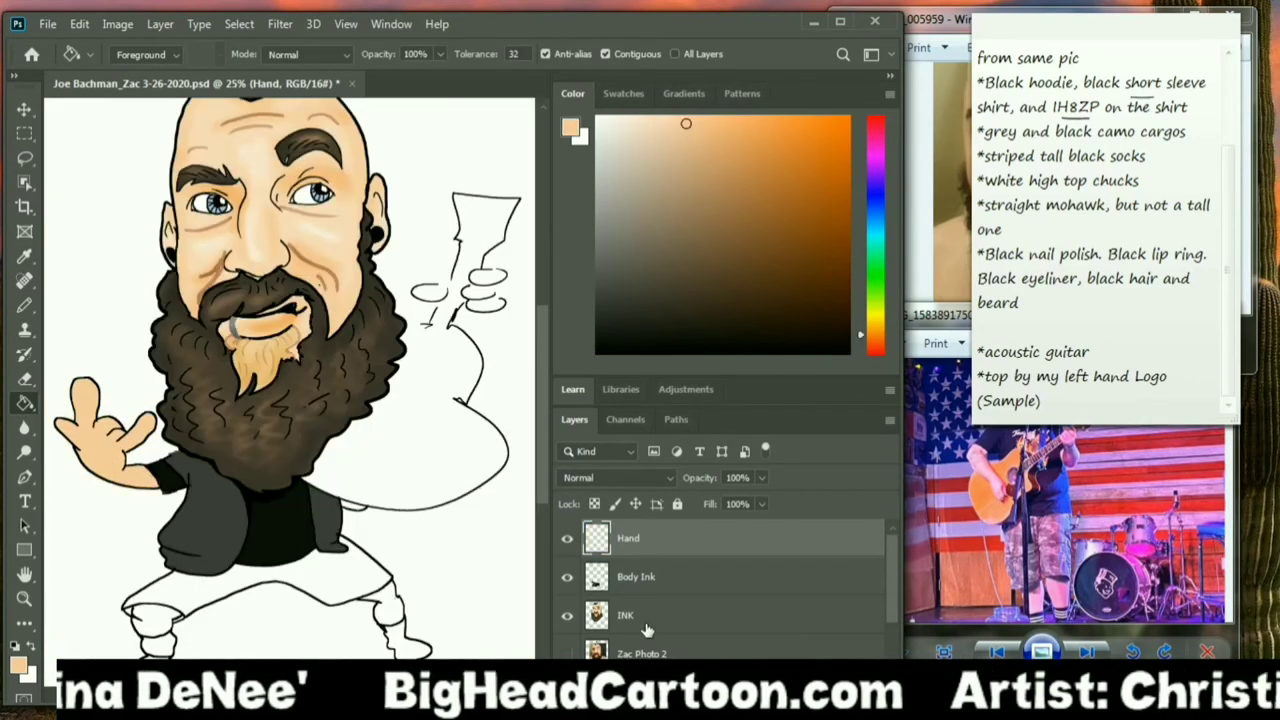
Step: Outline irregular camouflage patches across the shorts on the Body Ink layer with the Pencil in an olive-brown colour
left_click(645, 590)
left_click_drag(866, 310, 867, 318)
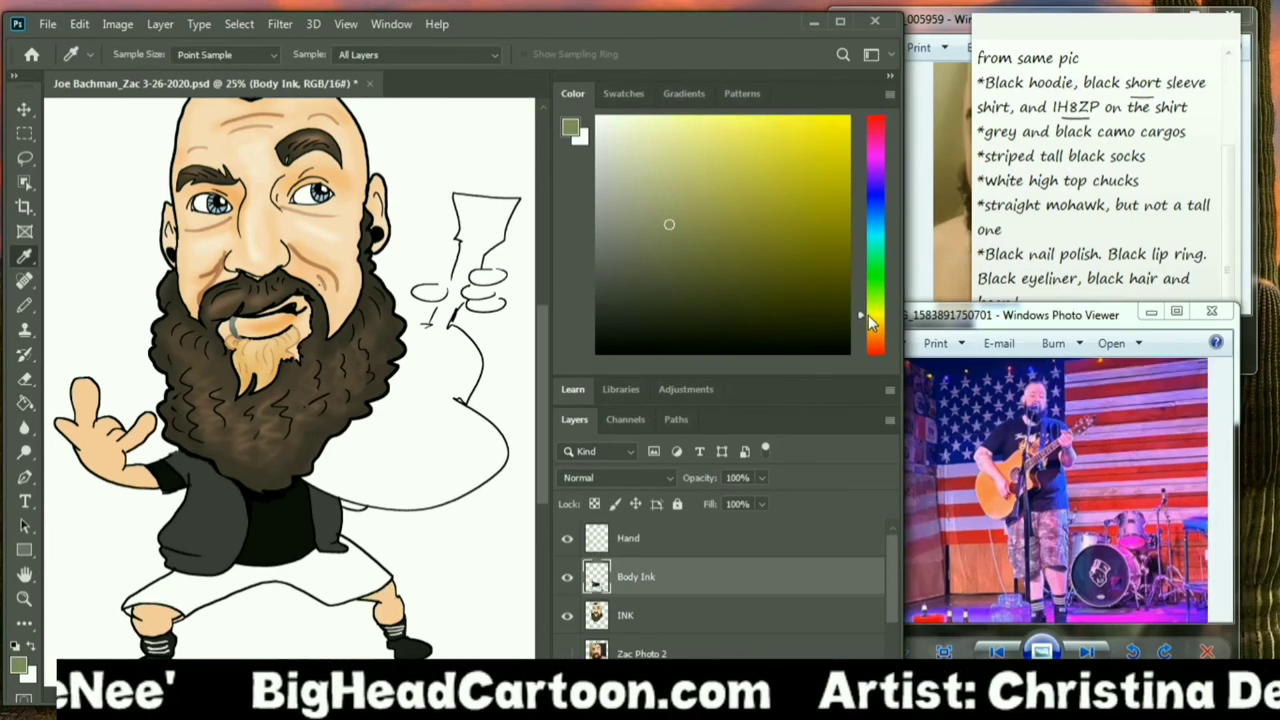
left_click(704, 228)
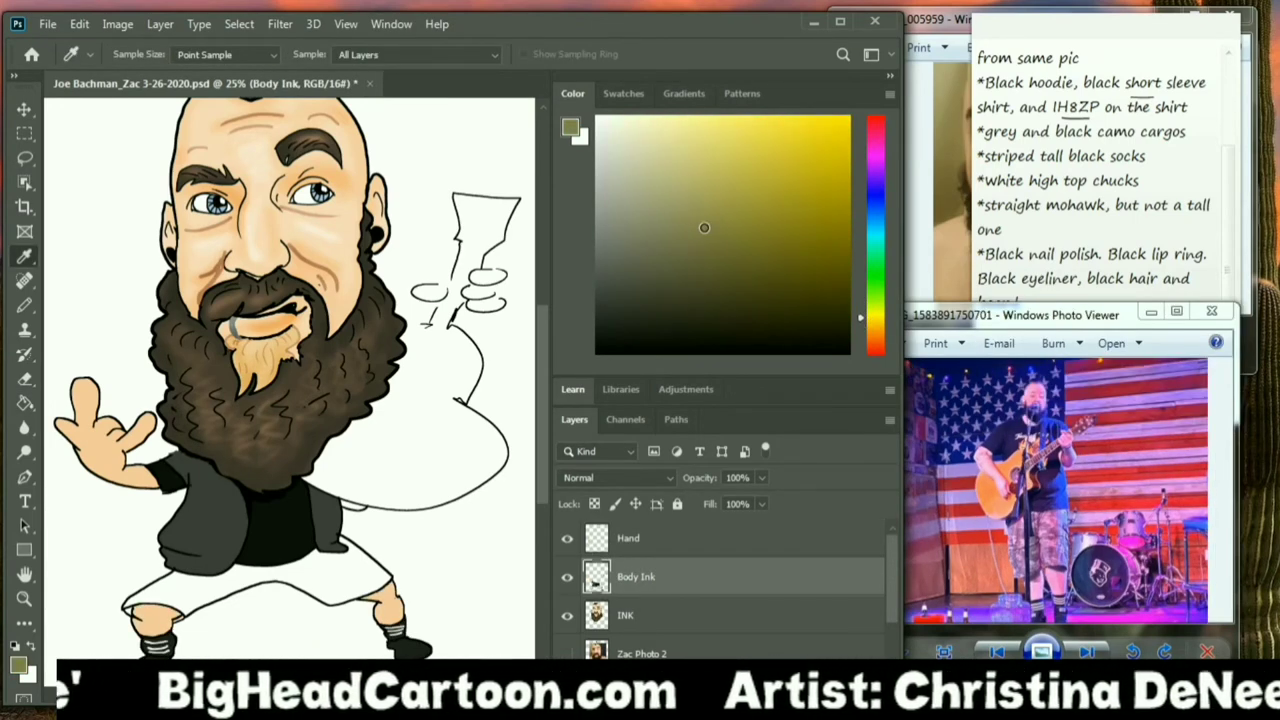
left_click(733, 228)
left_click(867, 322)
left_click(25, 307)
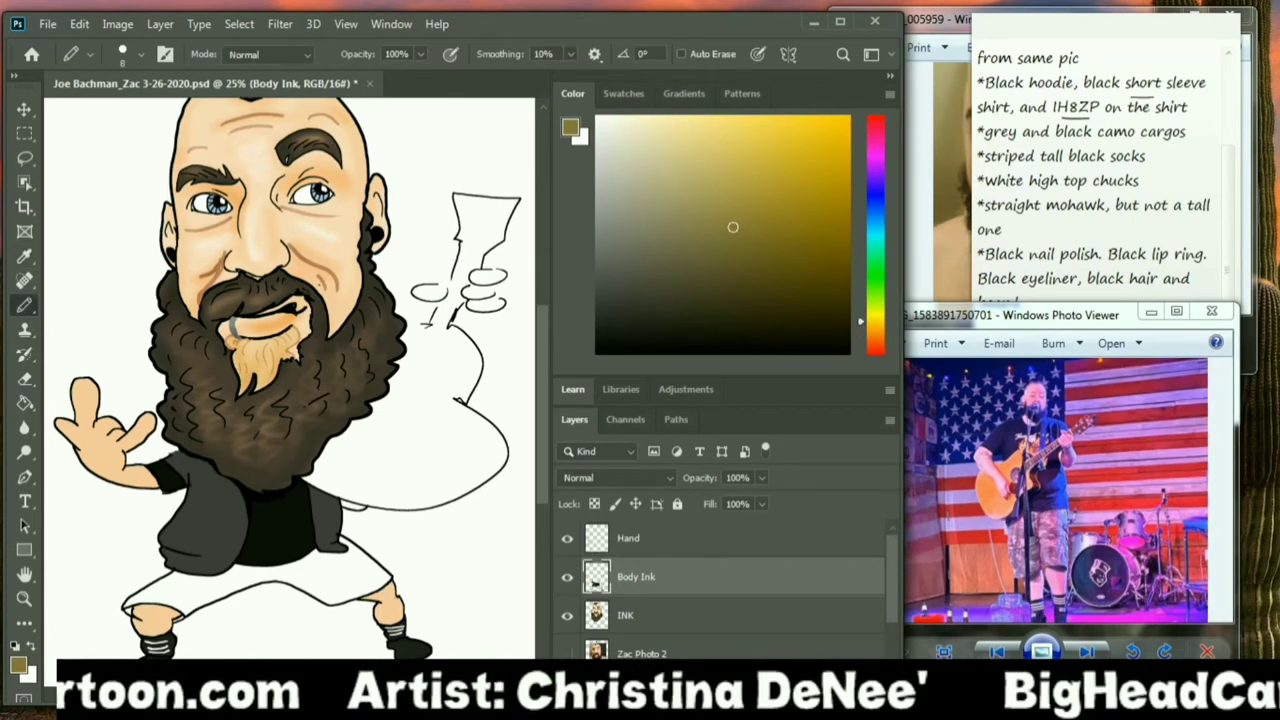
left_click_drag(187, 580, 183, 577)
left_click_drag(202, 584, 206, 588)
left_click_drag(240, 573, 244, 577)
left_click_drag(280, 571, 302, 586)
left_click_drag(322, 577, 370, 563)
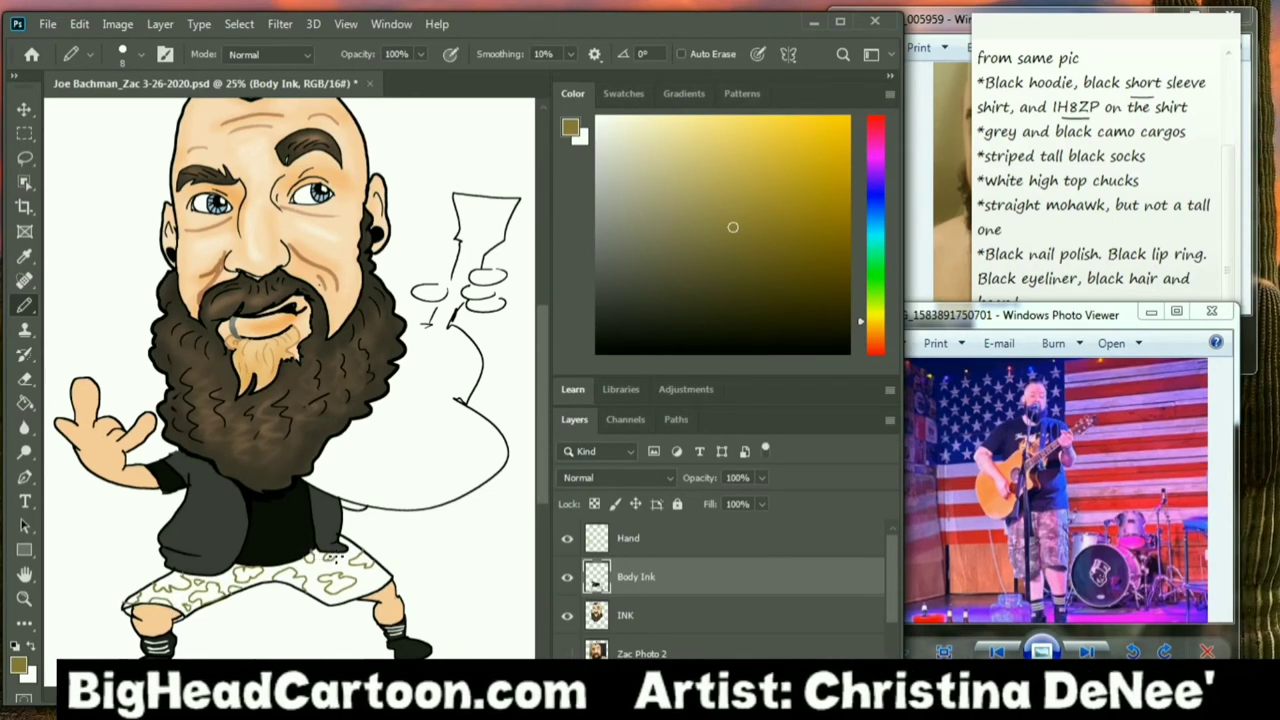
left_click_drag(387, 579, 361, 593)
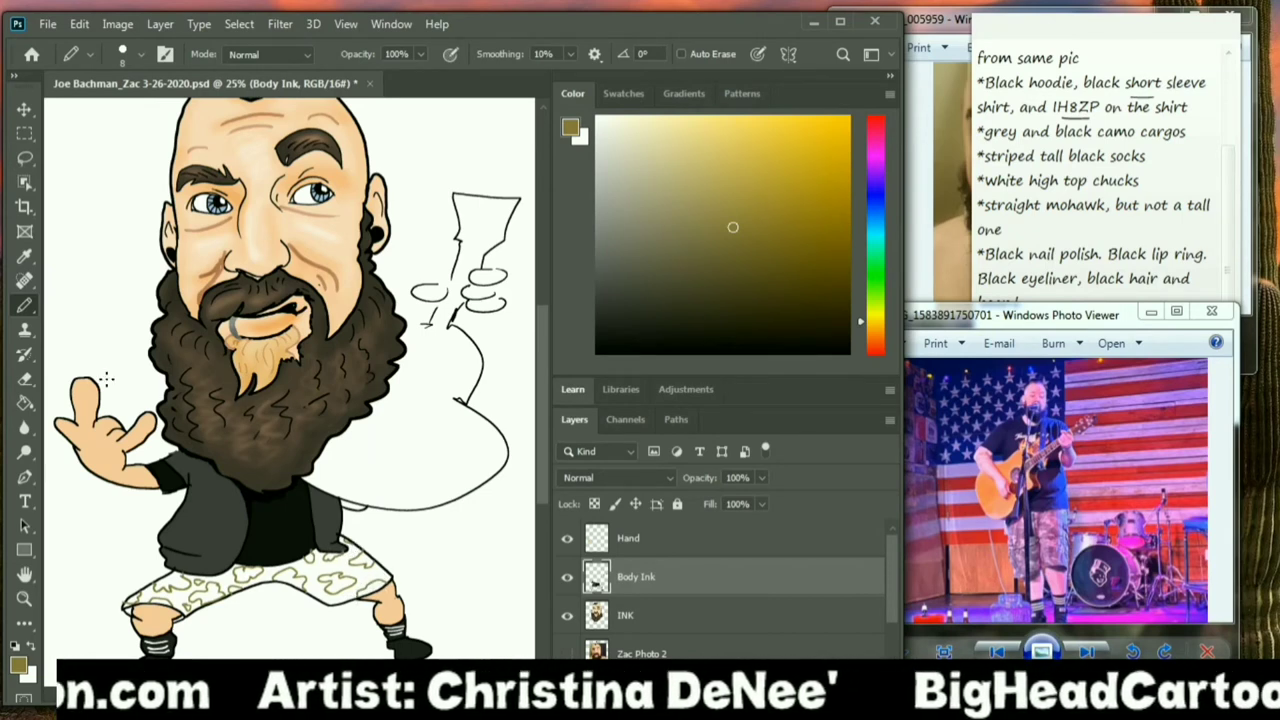
Step: Fill the shorts' camouflage patches with olive-brown and the surrounding fabric with dark olive green
left_click(25, 403)
left_click(181, 583)
left_click(216, 598)
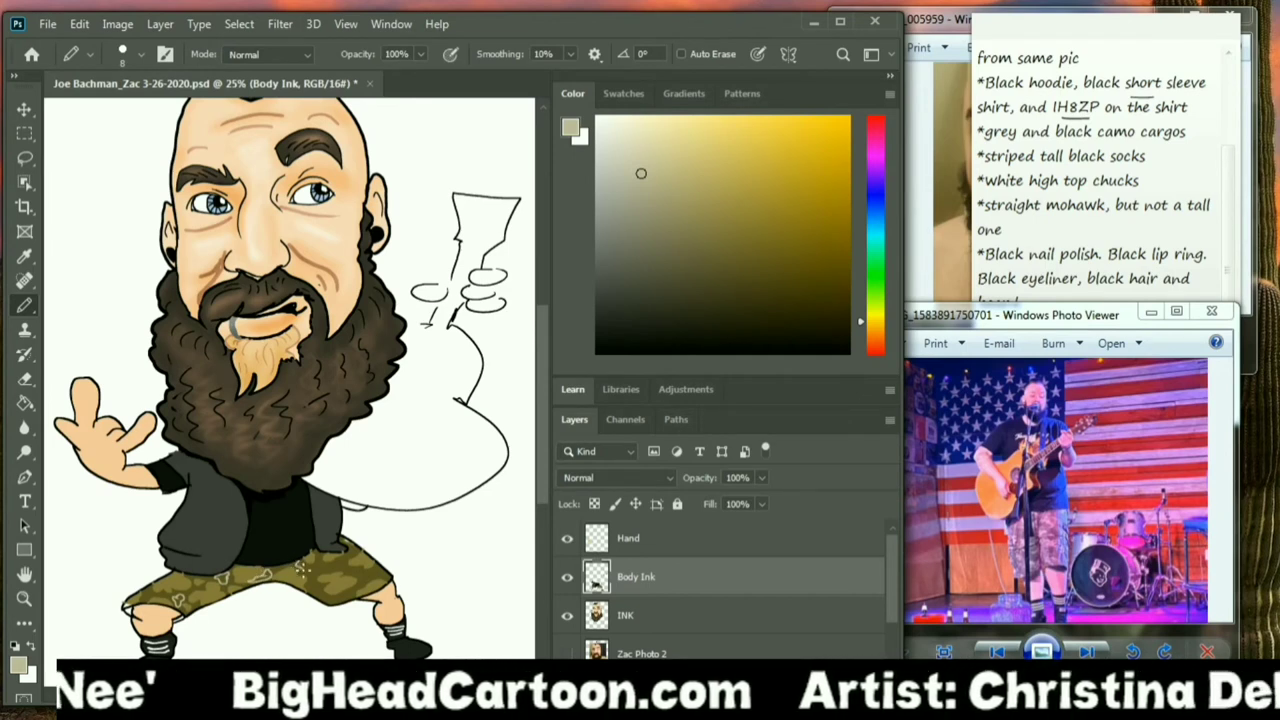
Step: Add light khaki camouflage patches across the shorts, outlining each with the Pencil and filling it with the Paint Bucket
mouse_move(300, 566)
left_mouse_down()
mouse_move(347, 571)
mouse_move(328, 598)
mouse_move(341, 591)
mouse_move(311, 588)
mouse_move(385, 573)
left_mouse_up()
key("ctrl+z")
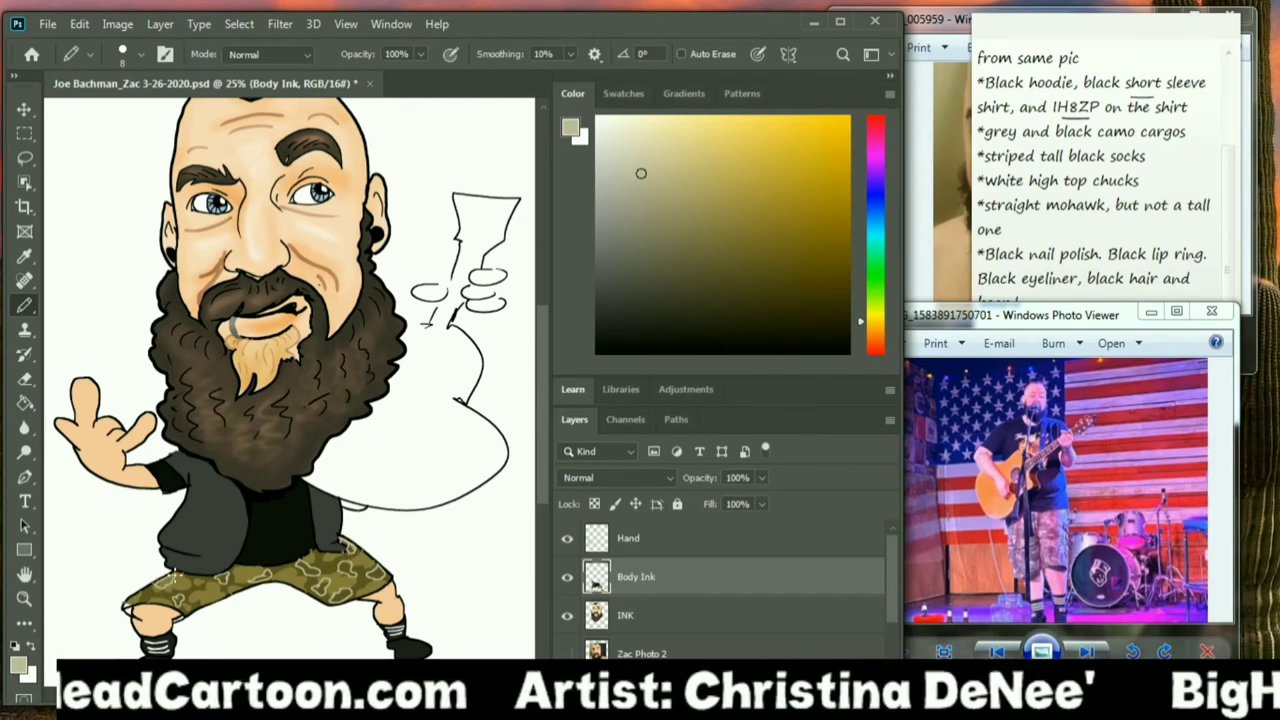
mouse_move(157, 590)
left_mouse_down()
mouse_move(136, 599)
mouse_move(151, 598)
left_mouse_up()
key("g")
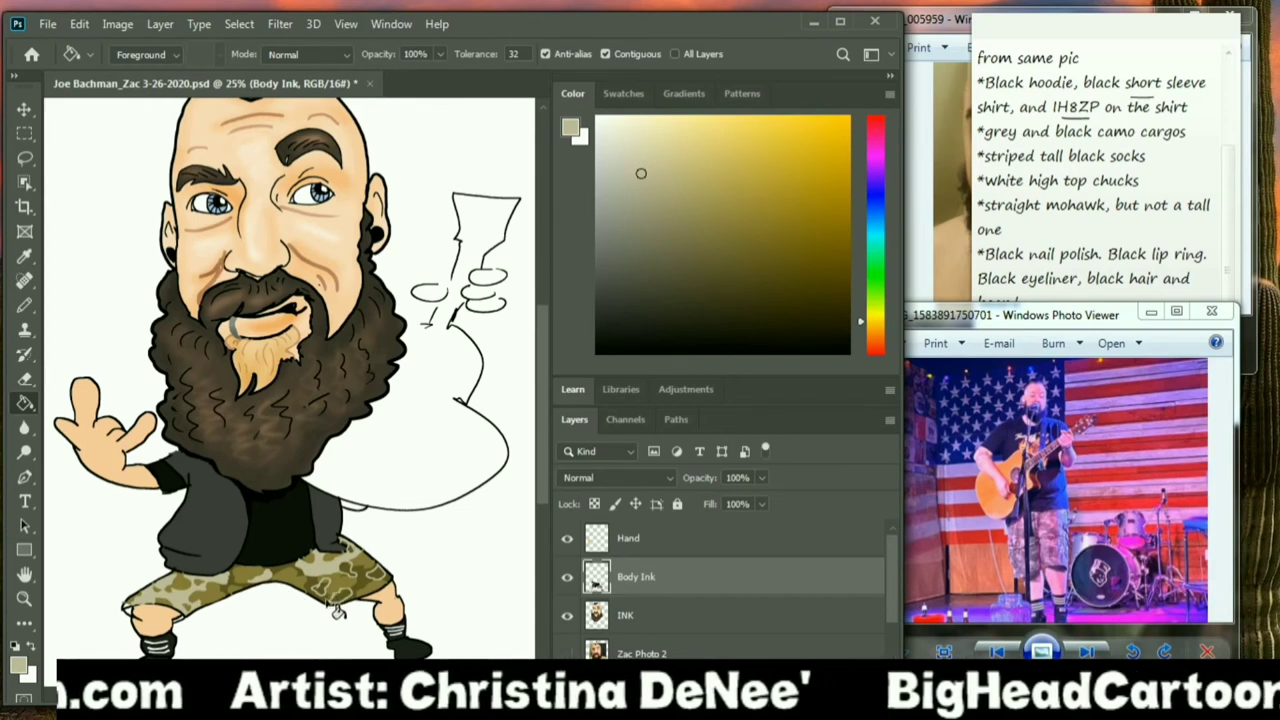
left_click(345, 592)
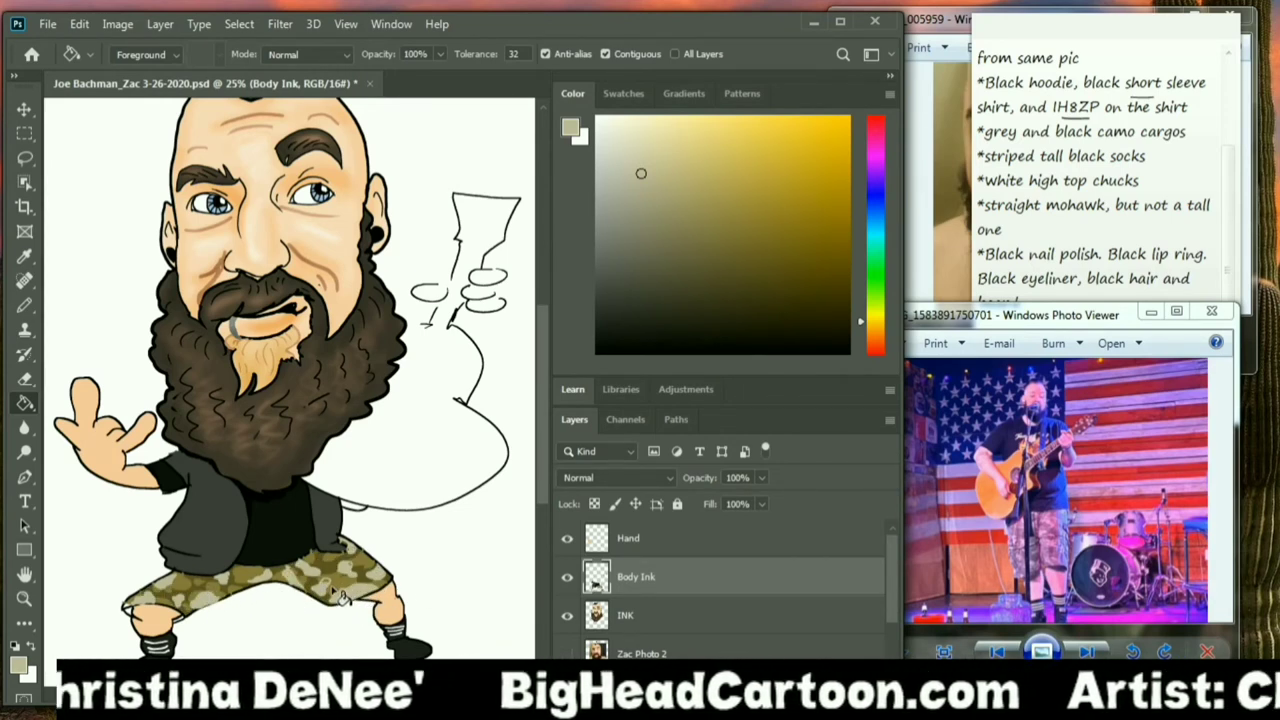
key("b")
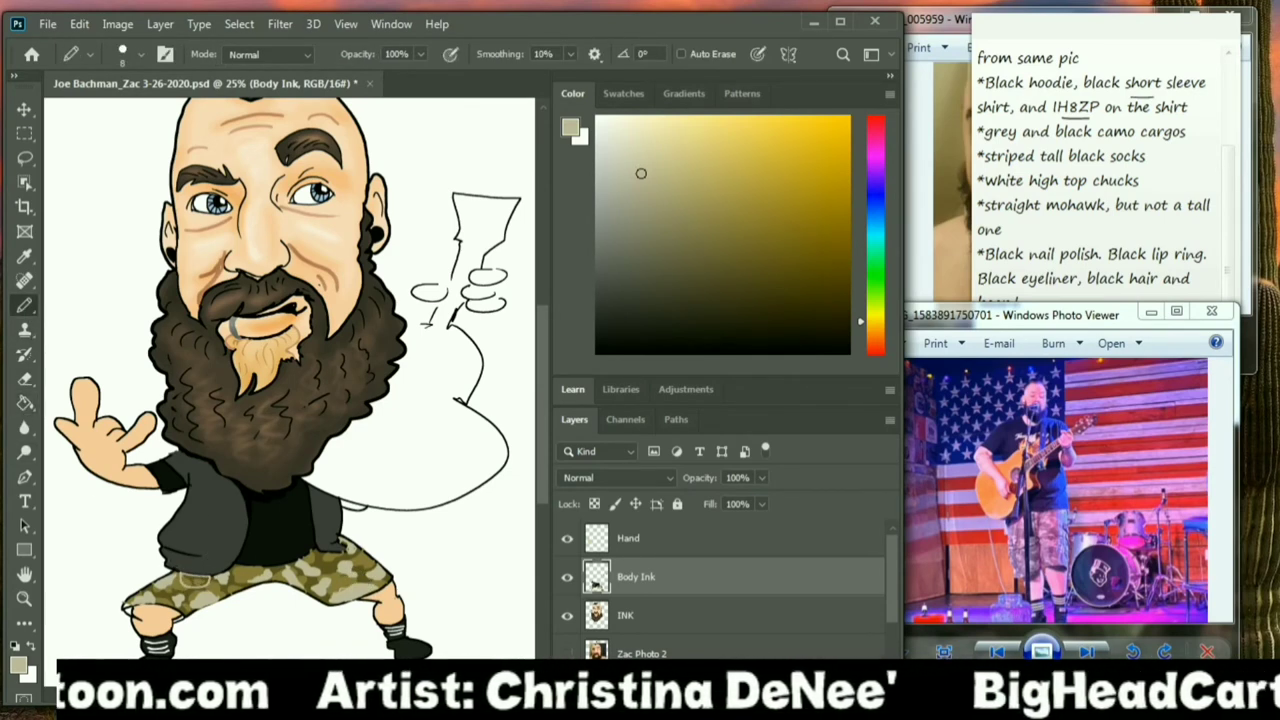
left_click(26, 404)
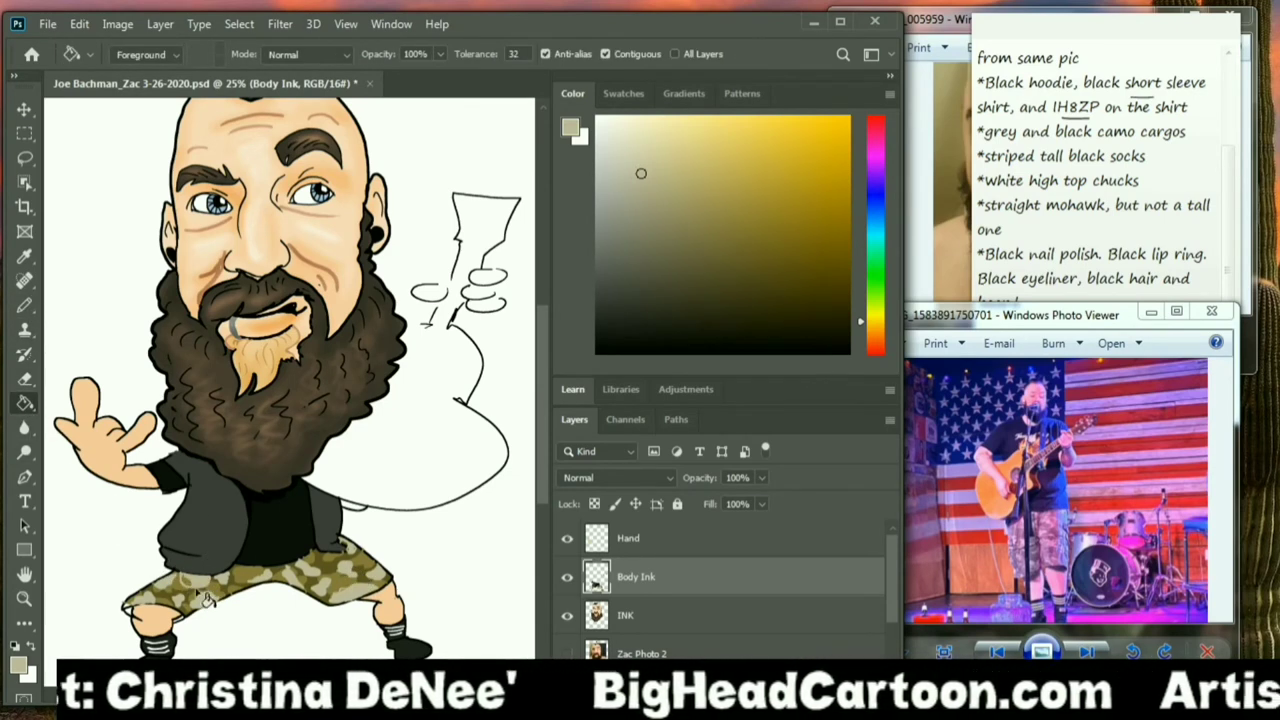
left_click(24, 306)
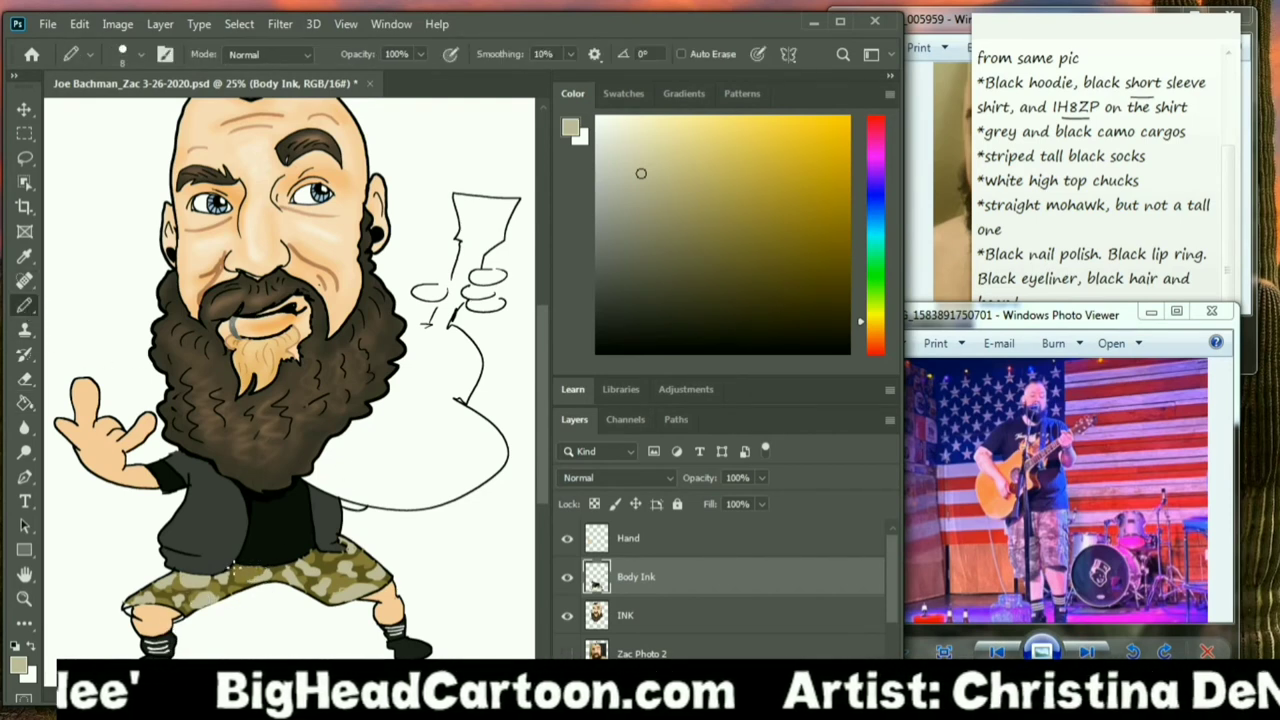
left_click_drag(238, 568, 252, 574)
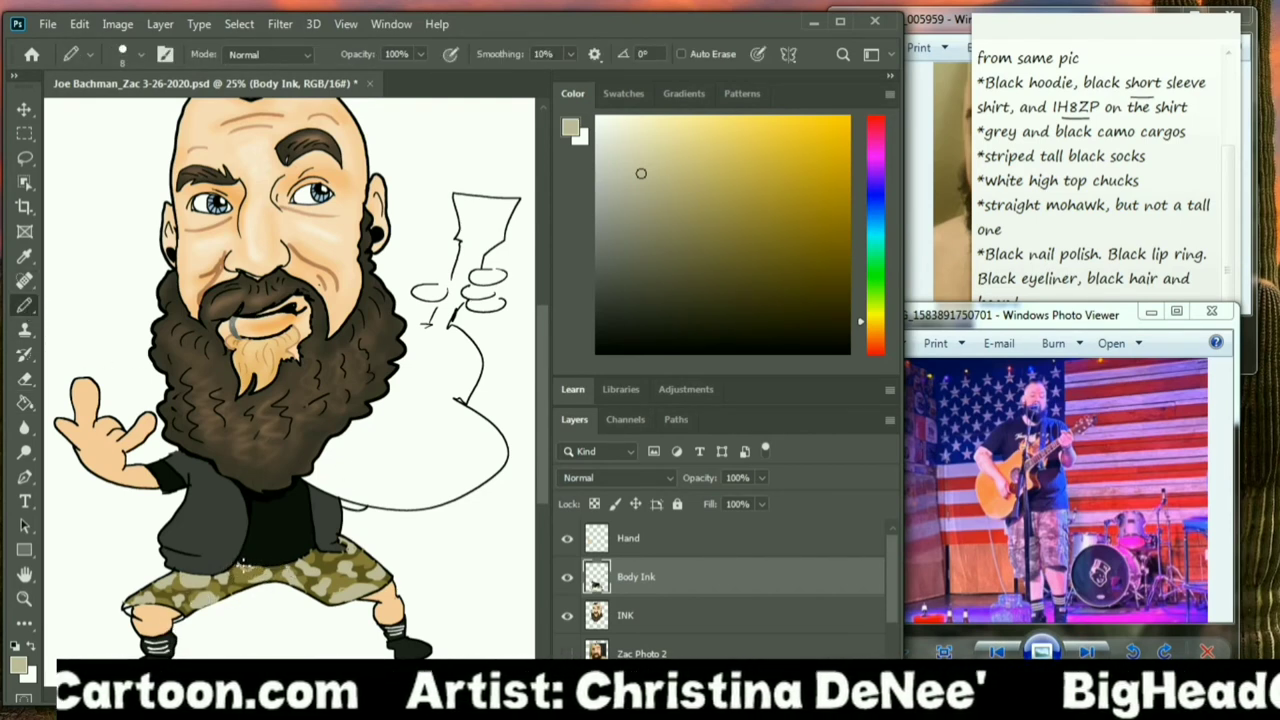
left_click(26, 404)
Step: Shade the hoodie and the edges of the shorts with an 84 px Burn tool at Midtones, 50% exposure
left_click(764, 350)
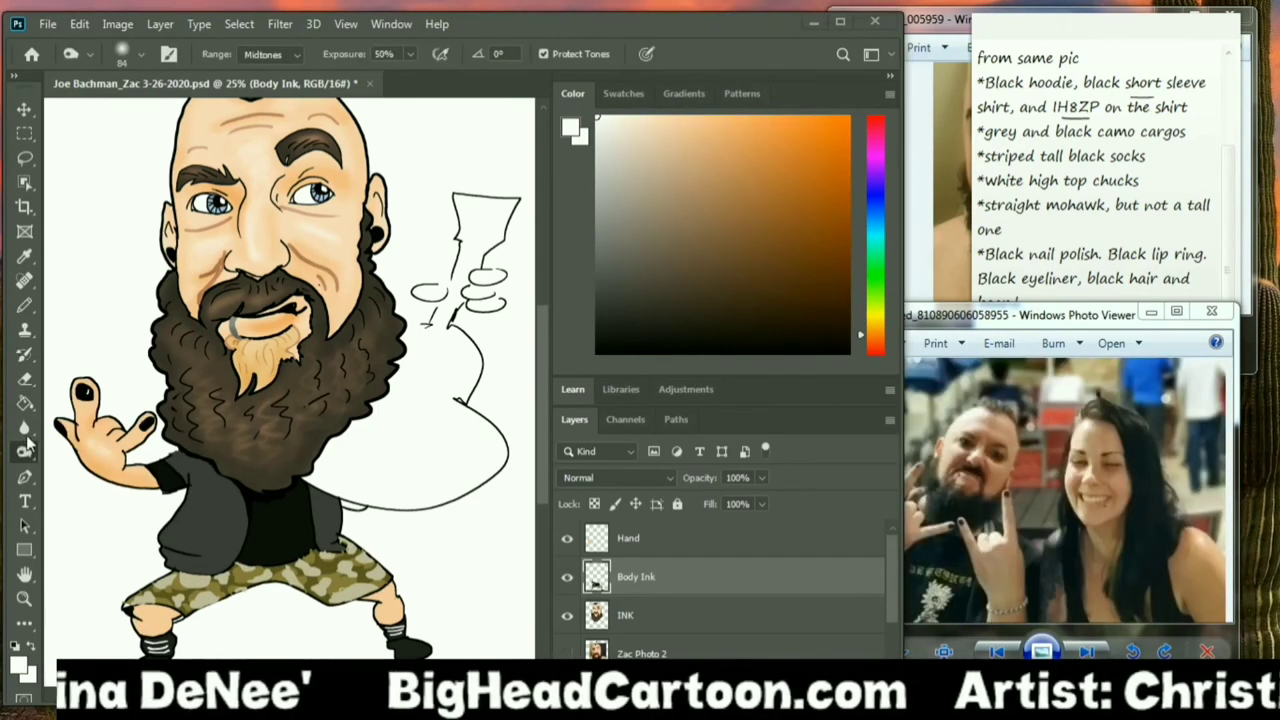
left_click(24, 452)
mouse_move(182, 455)
left_mouse_down()
mouse_move(237, 502)
mouse_move(230, 538)
mouse_move(233, 502)
mouse_move(199, 465)
left_mouse_up()
mouse_move(298, 489)
left_mouse_down()
mouse_move(322, 498)
mouse_move(299, 481)
left_mouse_up()
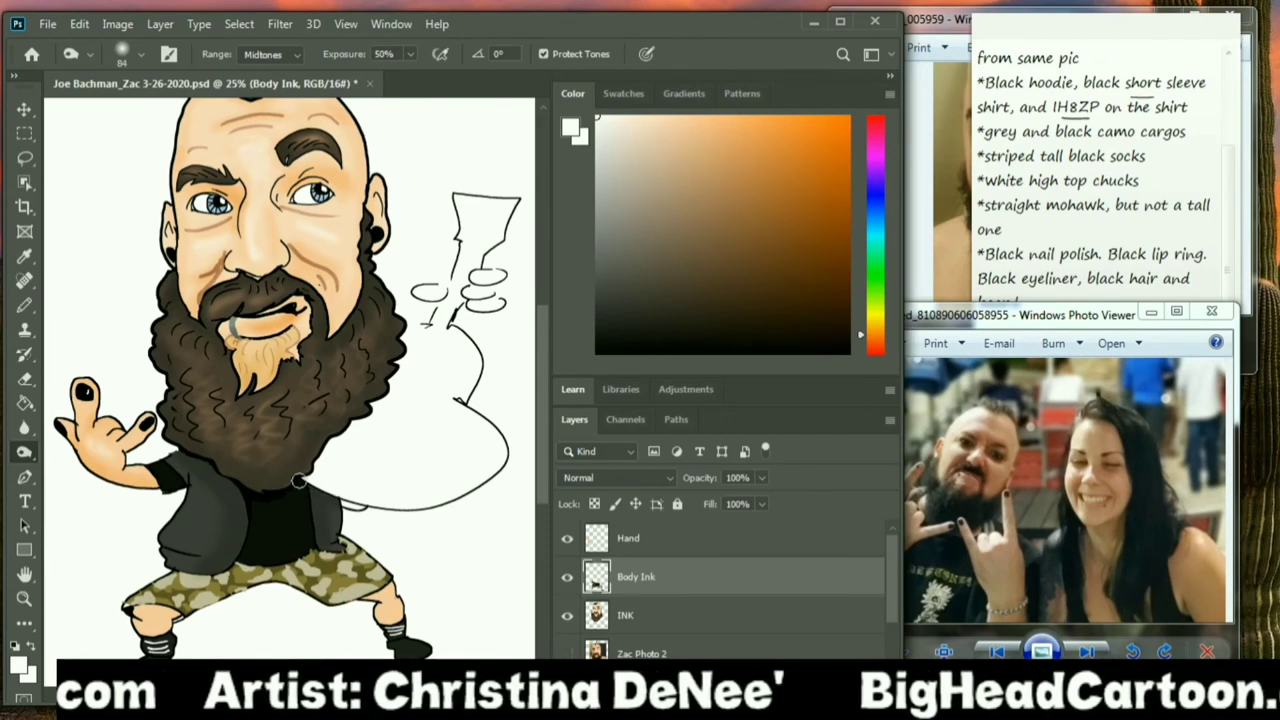
left_click_drag(167, 497, 149, 541)
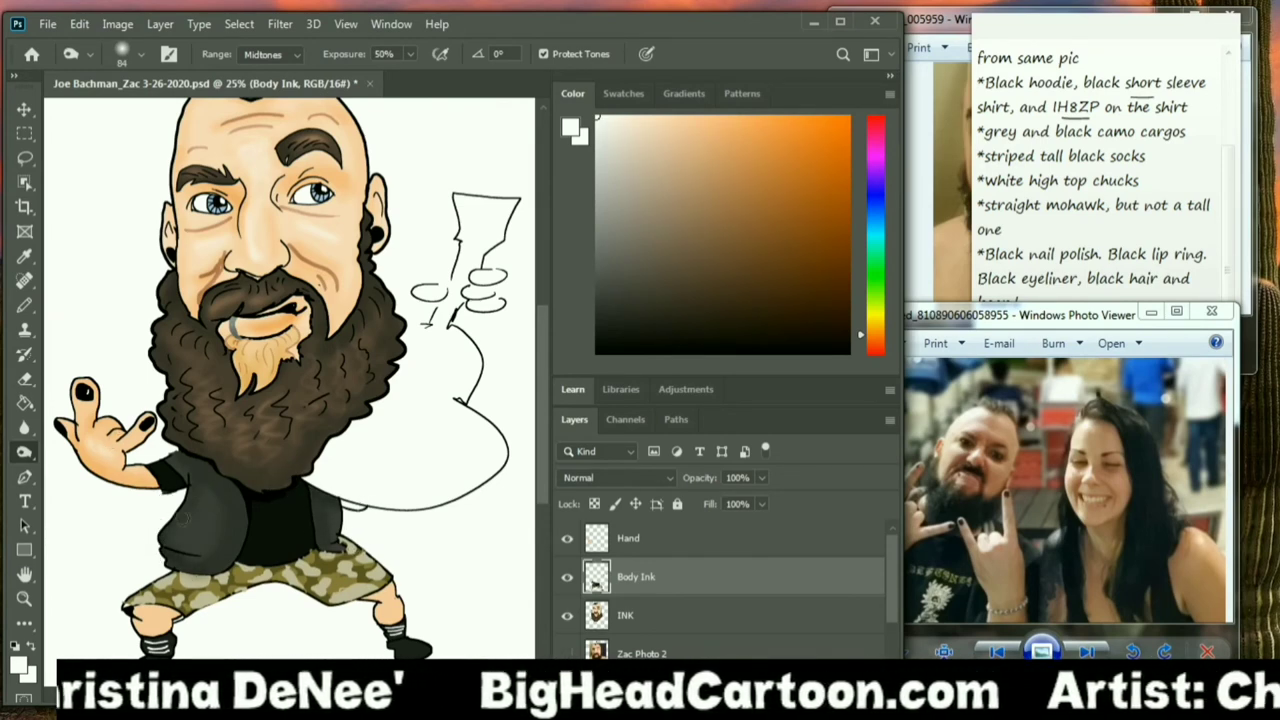
mouse_move(138, 593)
left_mouse_down()
mouse_move(372, 560)
mouse_move(308, 553)
mouse_move(130, 594)
left_mouse_up()
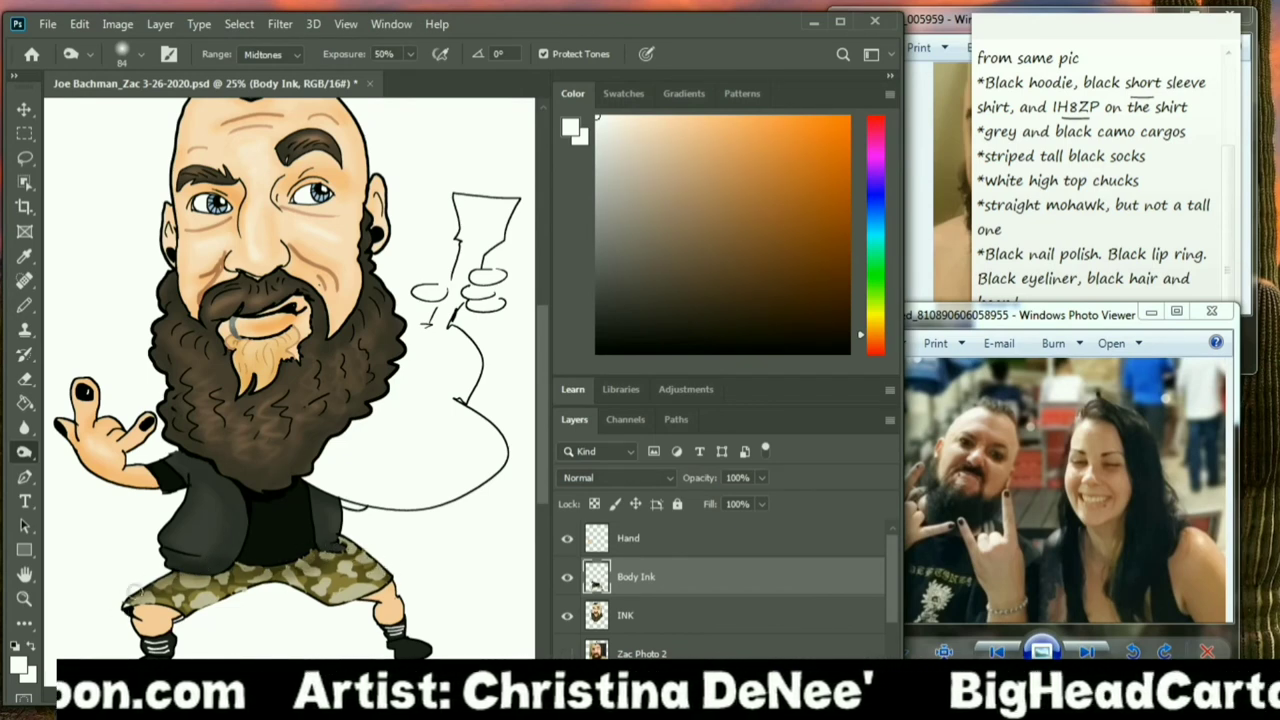
key("shift+o")
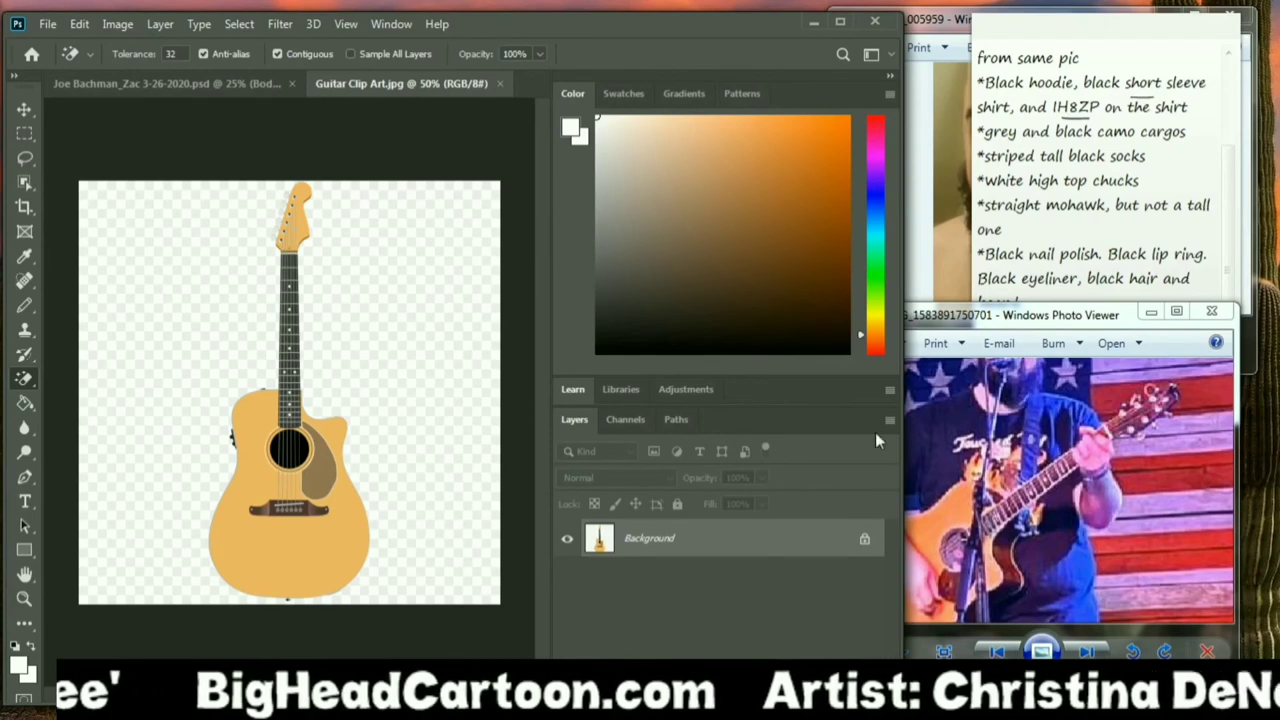
Step: Move the INK layer above the Guitar layer and show the guitar, checking the overlap with the beard
left_click(962, 330)
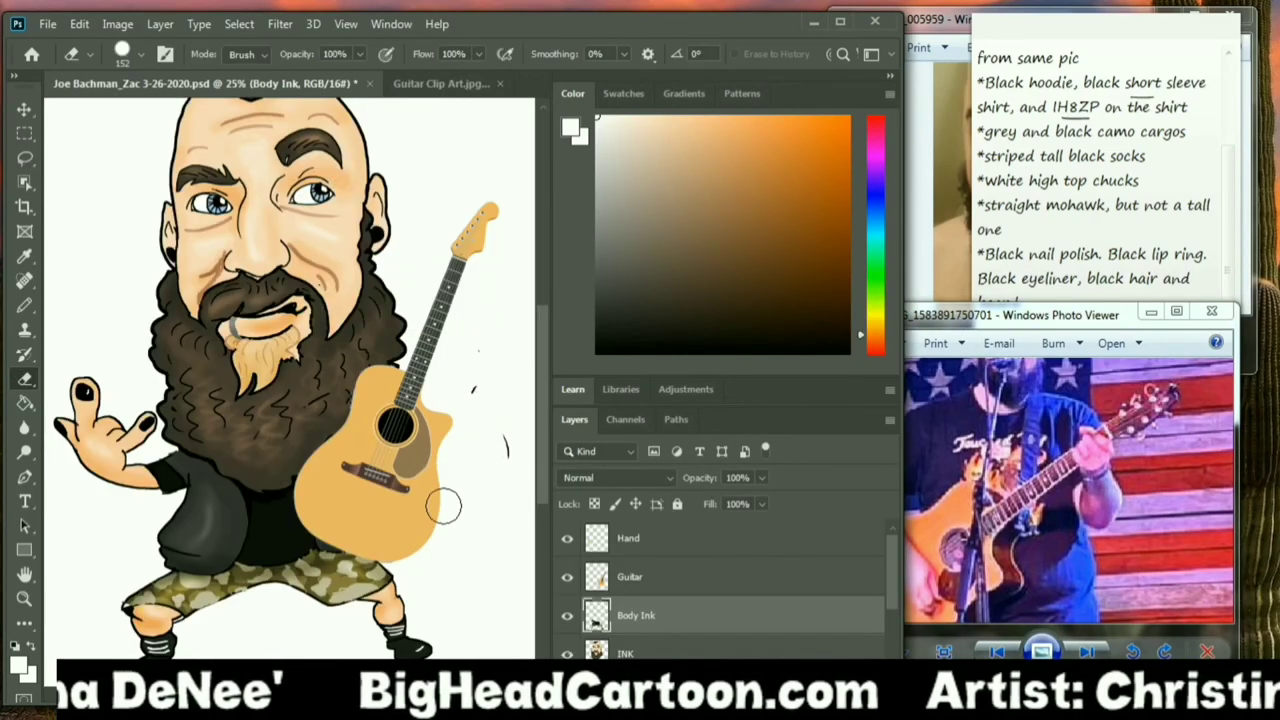
mouse_move(650, 652)
left_mouse_down()
mouse_move(660, 612)
mouse_move(665, 622)
mouse_move(660, 560)
left_mouse_up()
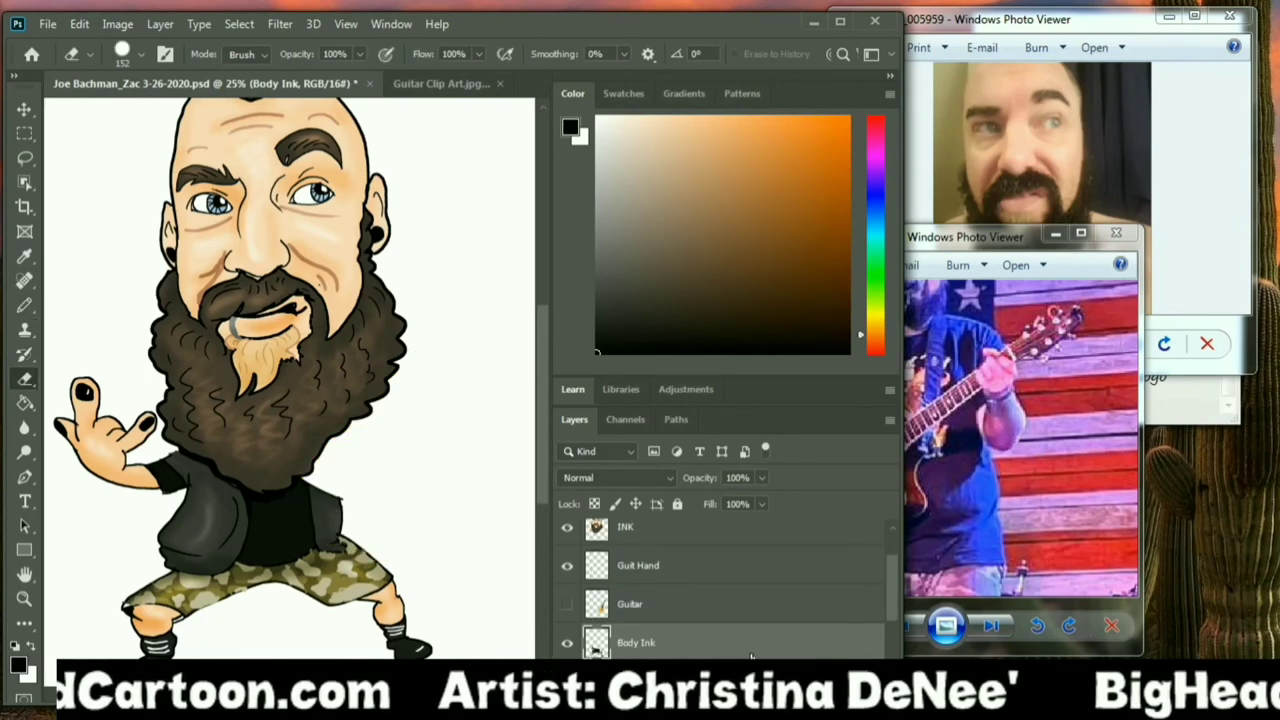
left_click(660, 604)
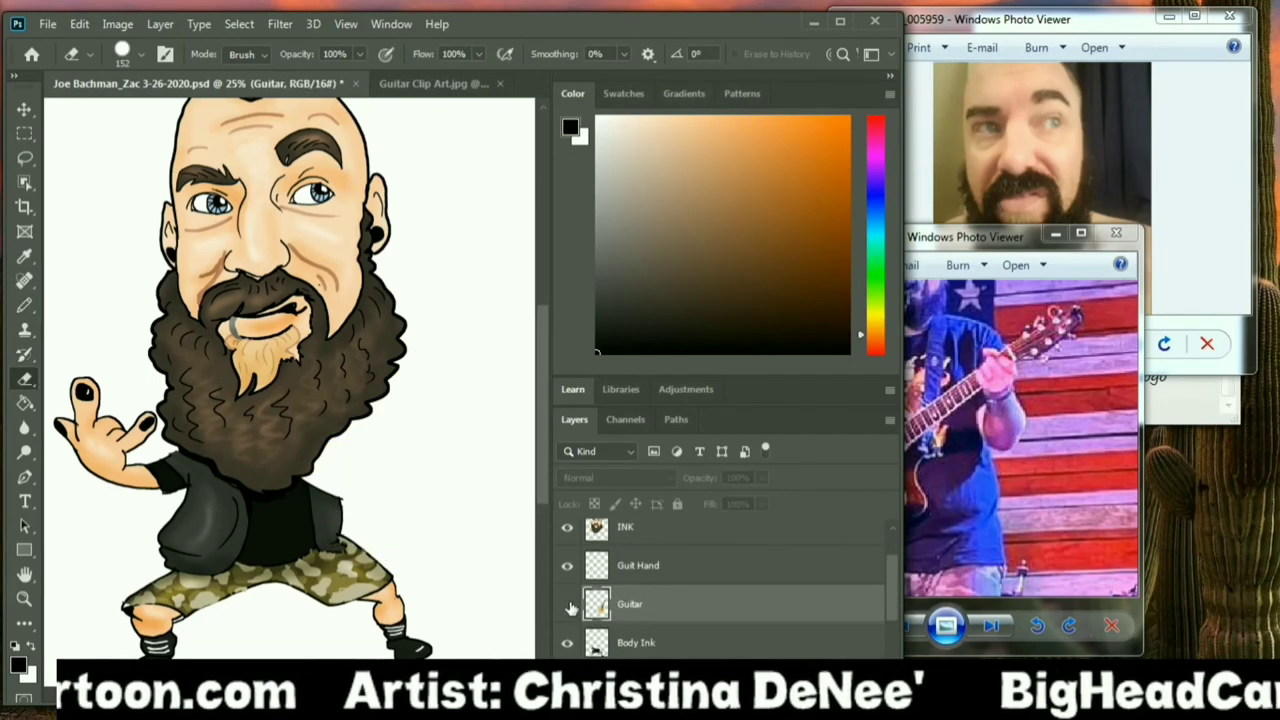
left_click(566, 605)
left_click(567, 528)
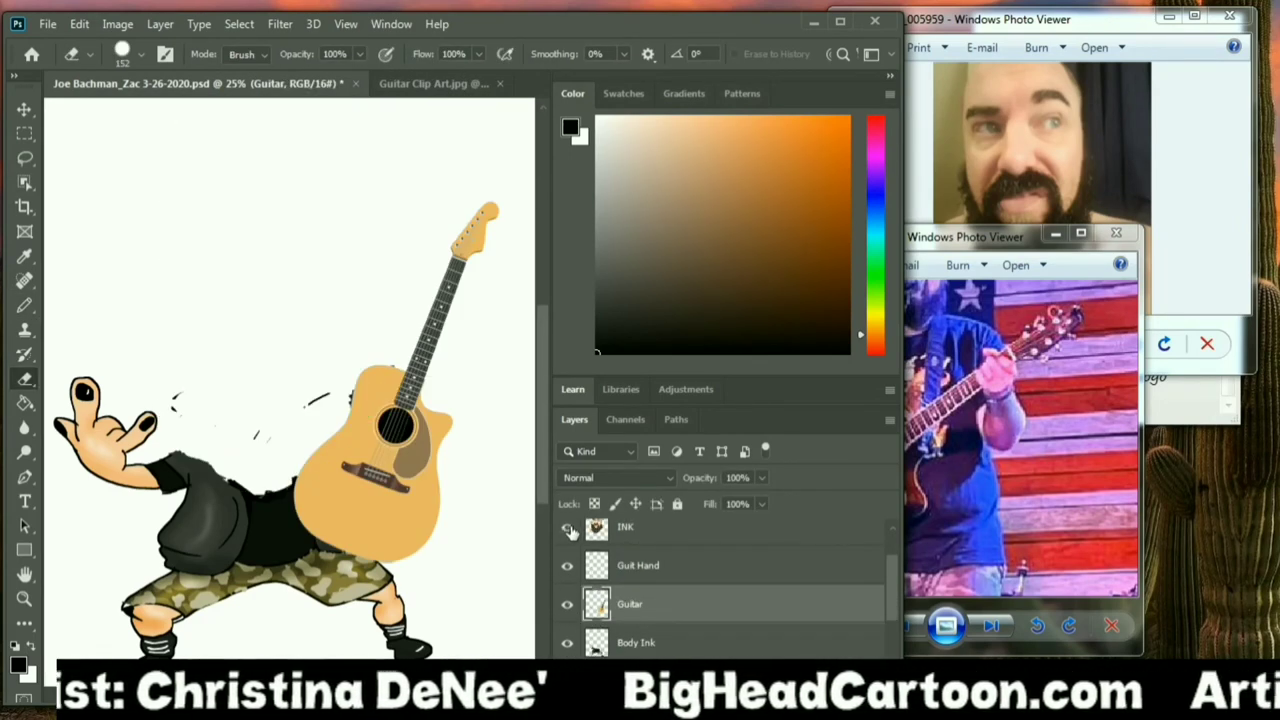
left_click(567, 528)
Step: Draw the hand gripping the guitar neck in black on the Guit Hand layer and fill it with sampled skin tone
left_click(672, 567)
key("b")
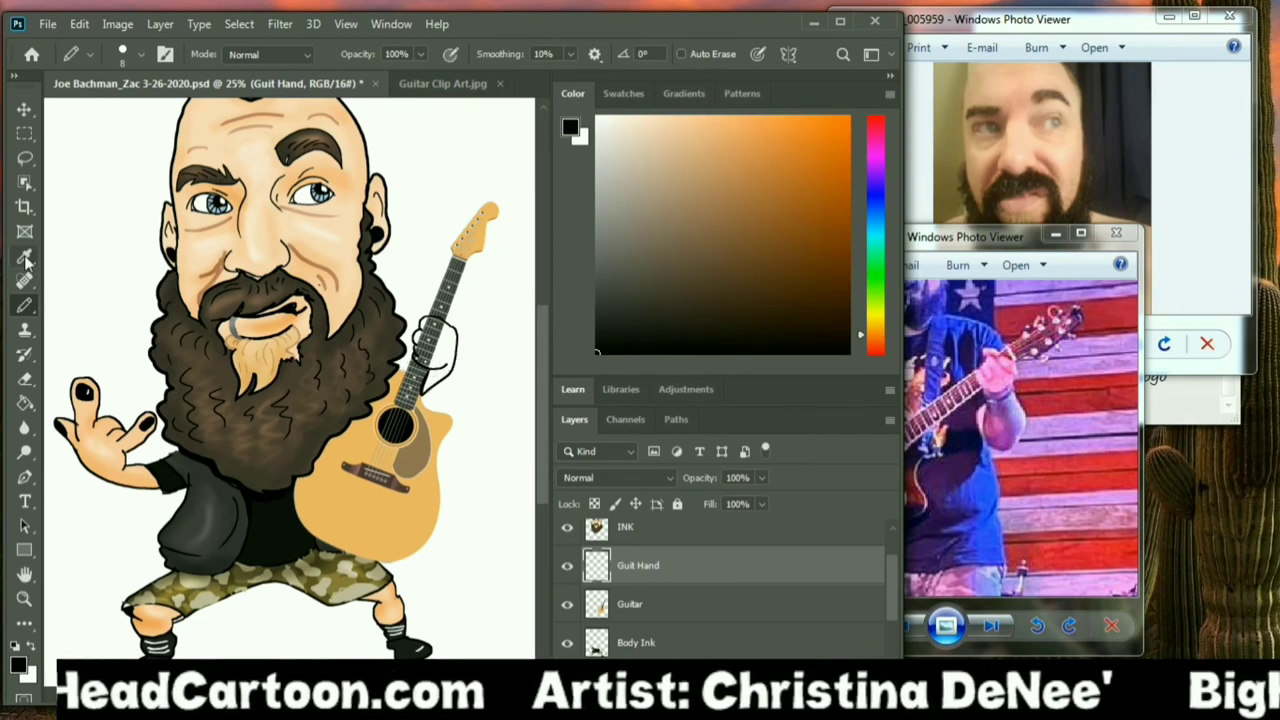
left_click(24, 257)
left_click(101, 441)
left_click(26, 404)
left_click(449, 362)
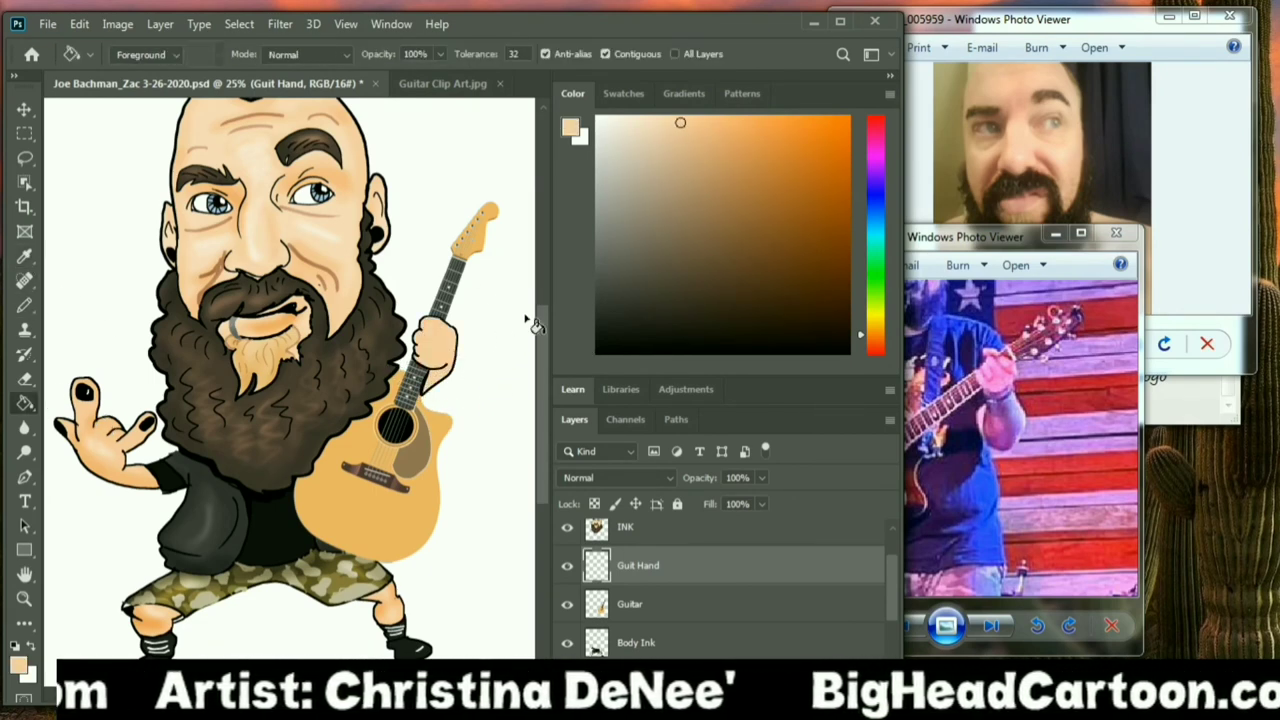
key("d")
key("b")
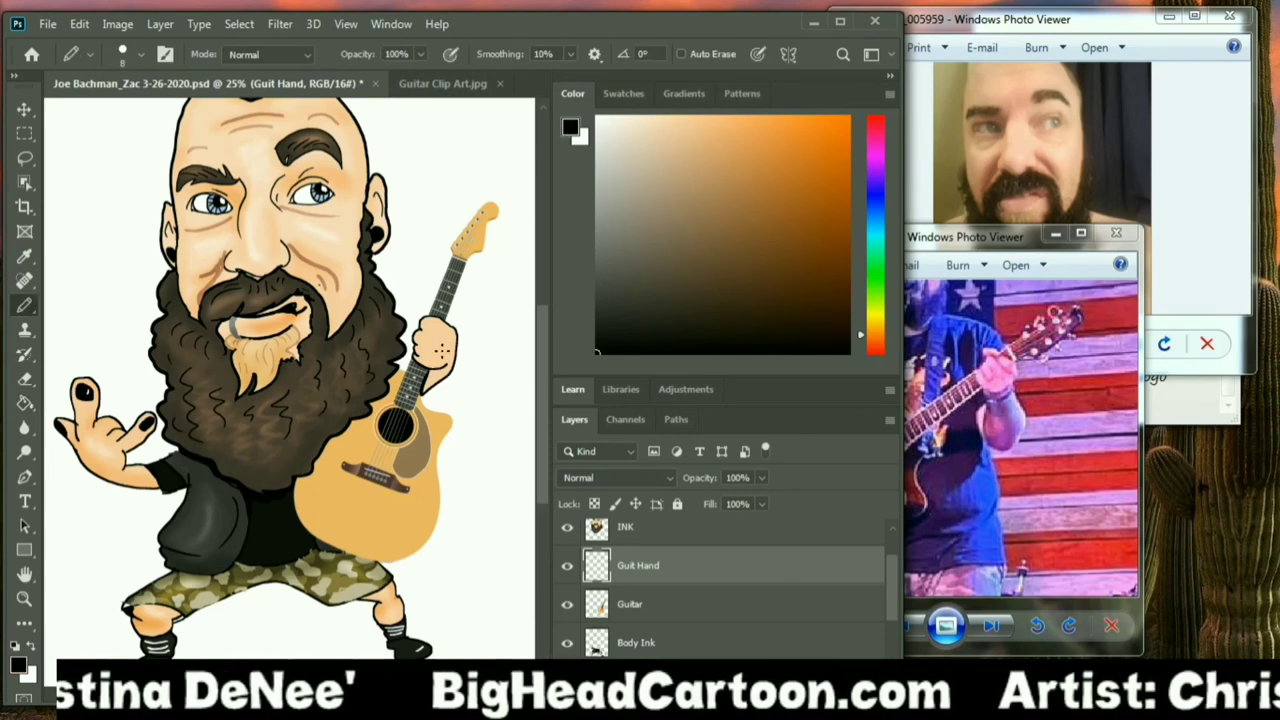
Step: Shade the hand on the guitar neck with the Burn tool and highlight it with the Dodge tool at 50% exposure
left_click(24, 451)
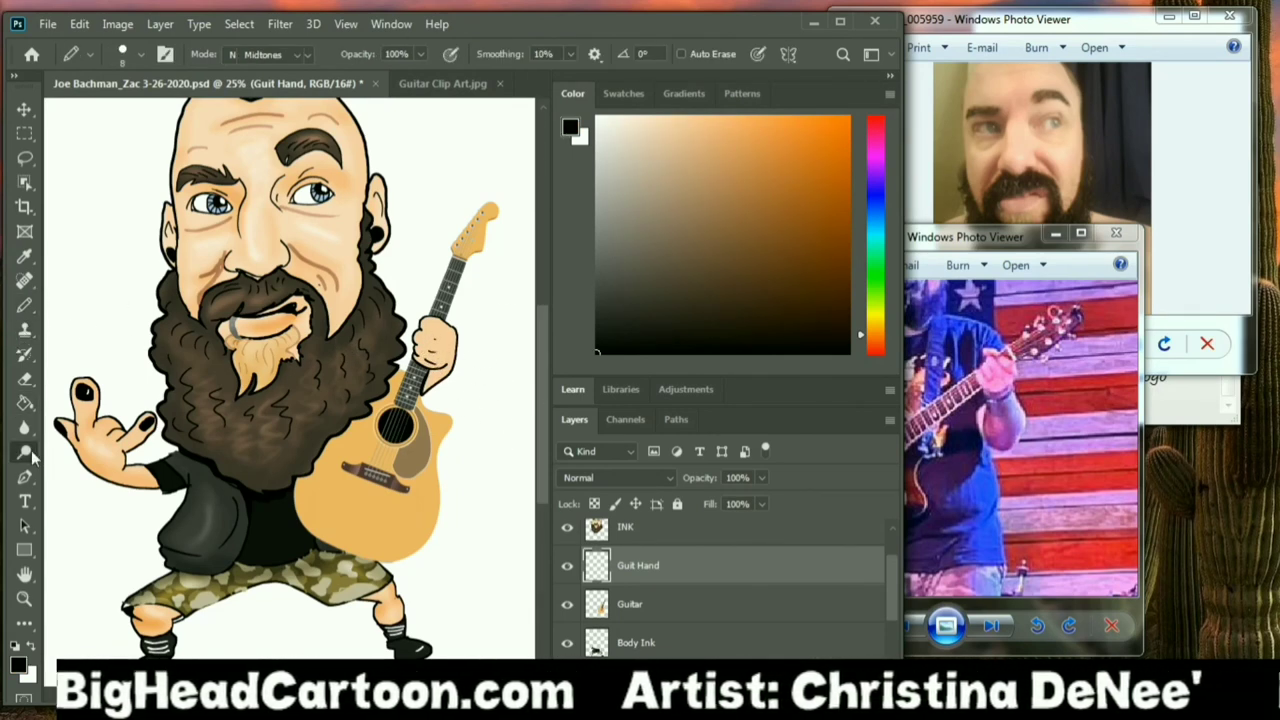
left_click_drag(439, 371, 423, 361)
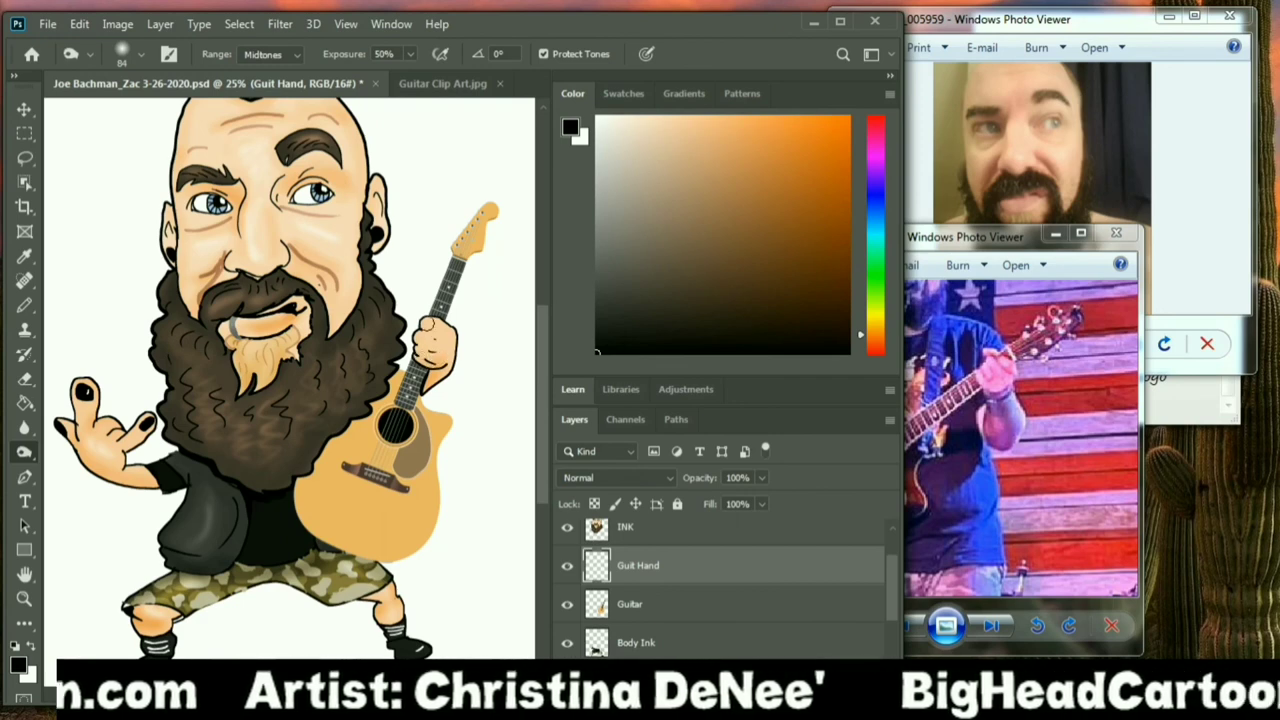
right_click(24, 429)
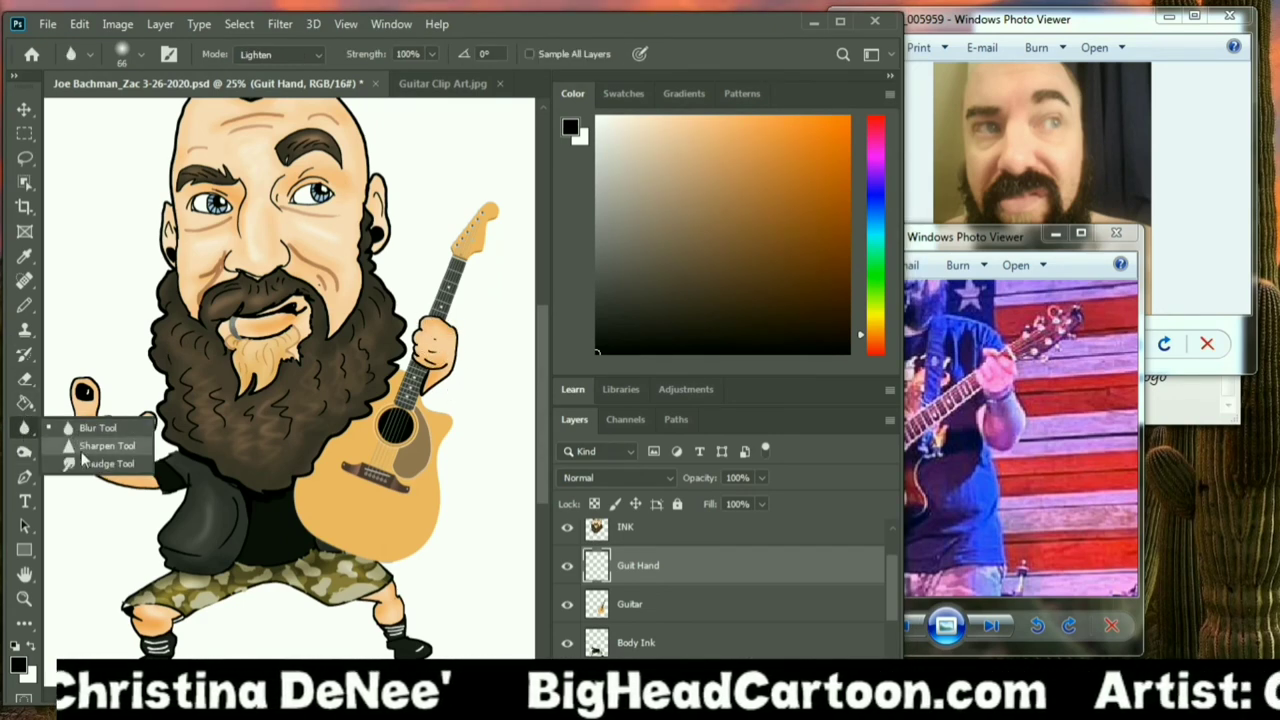
right_click(24, 452)
left_click(98, 453)
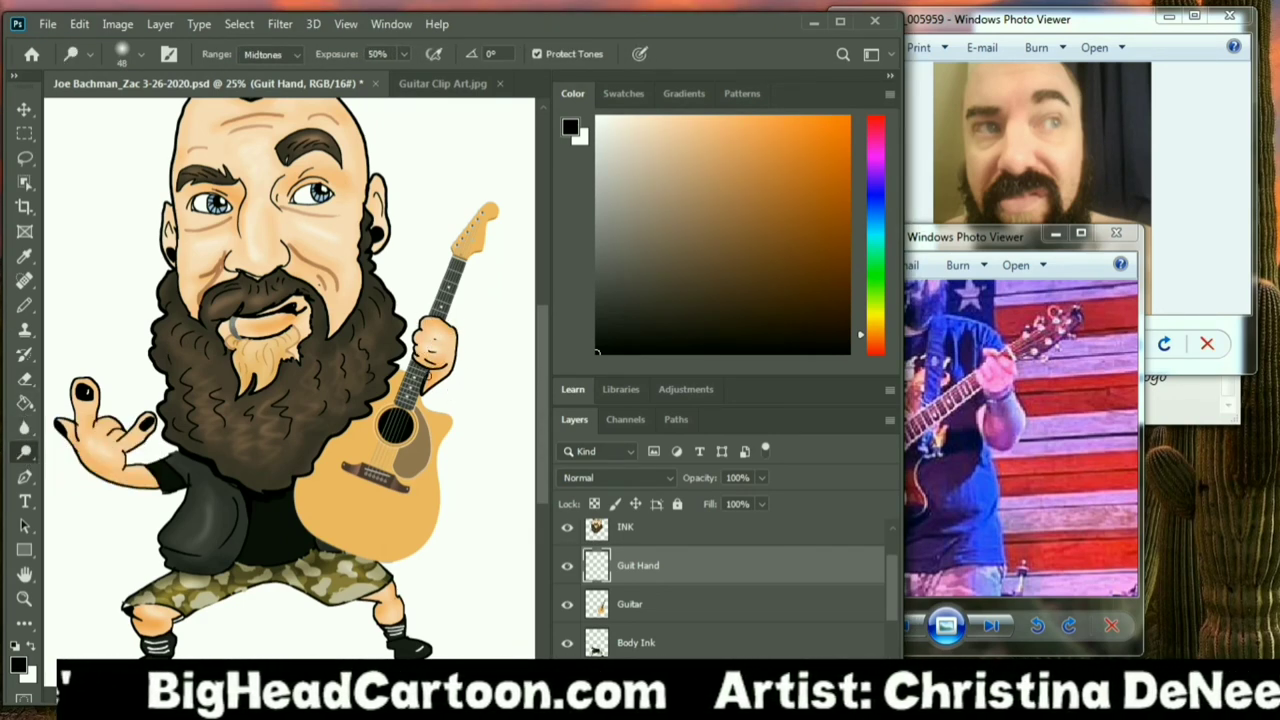
Step: Shade the guitar body's edges on the Guitar layer and recolour the pickguard rust brown to match the reference photo
left_click(630, 604)
left_click(987, 520)
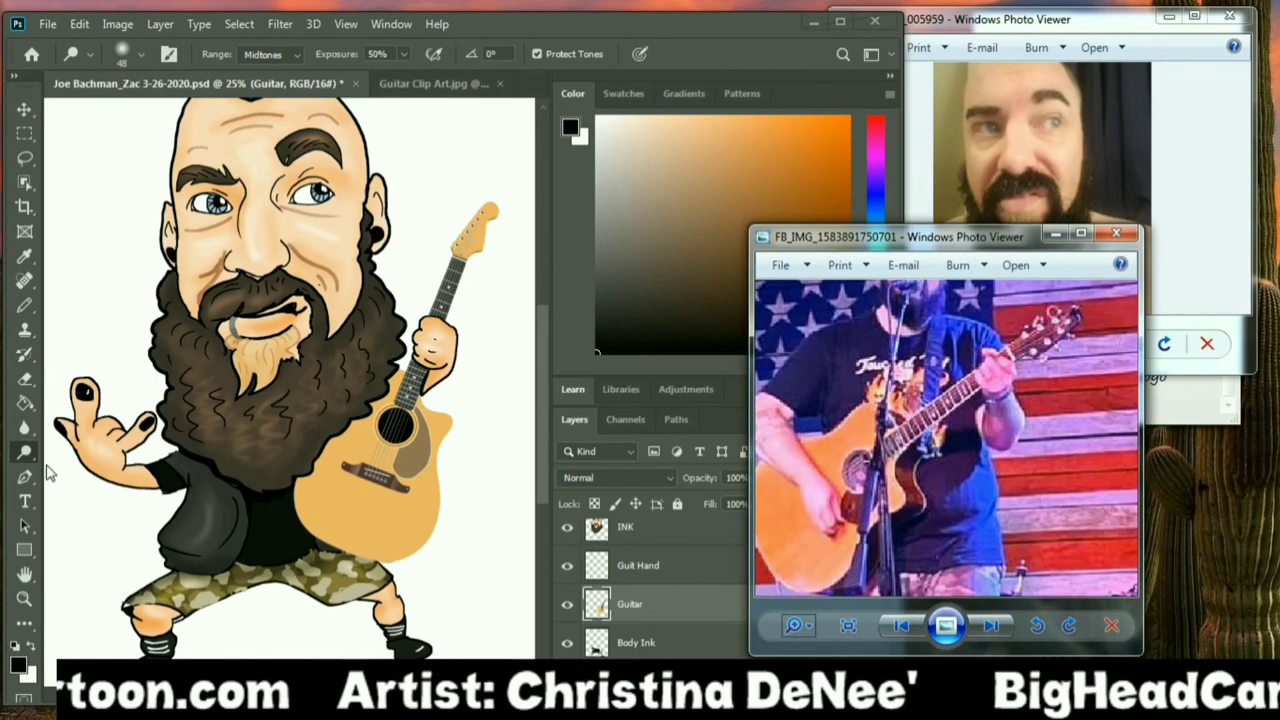
left_click(26, 452)
left_click(24, 426)
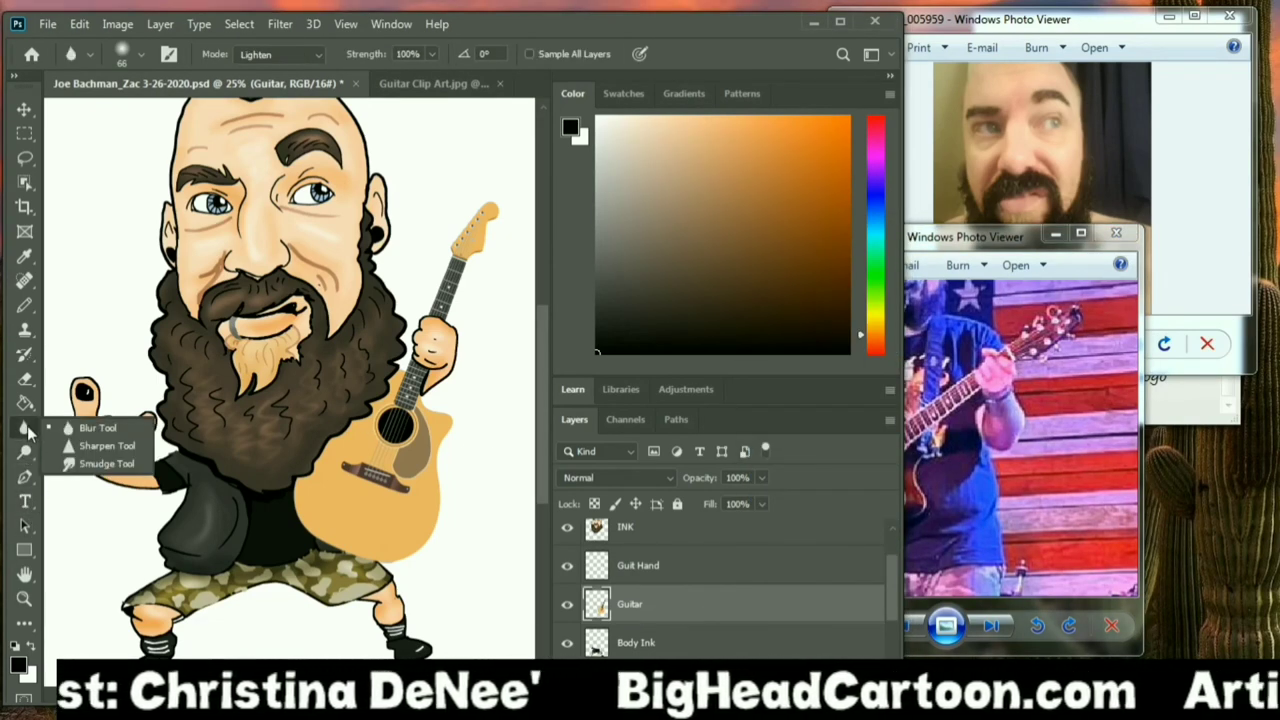
left_click(24, 451)
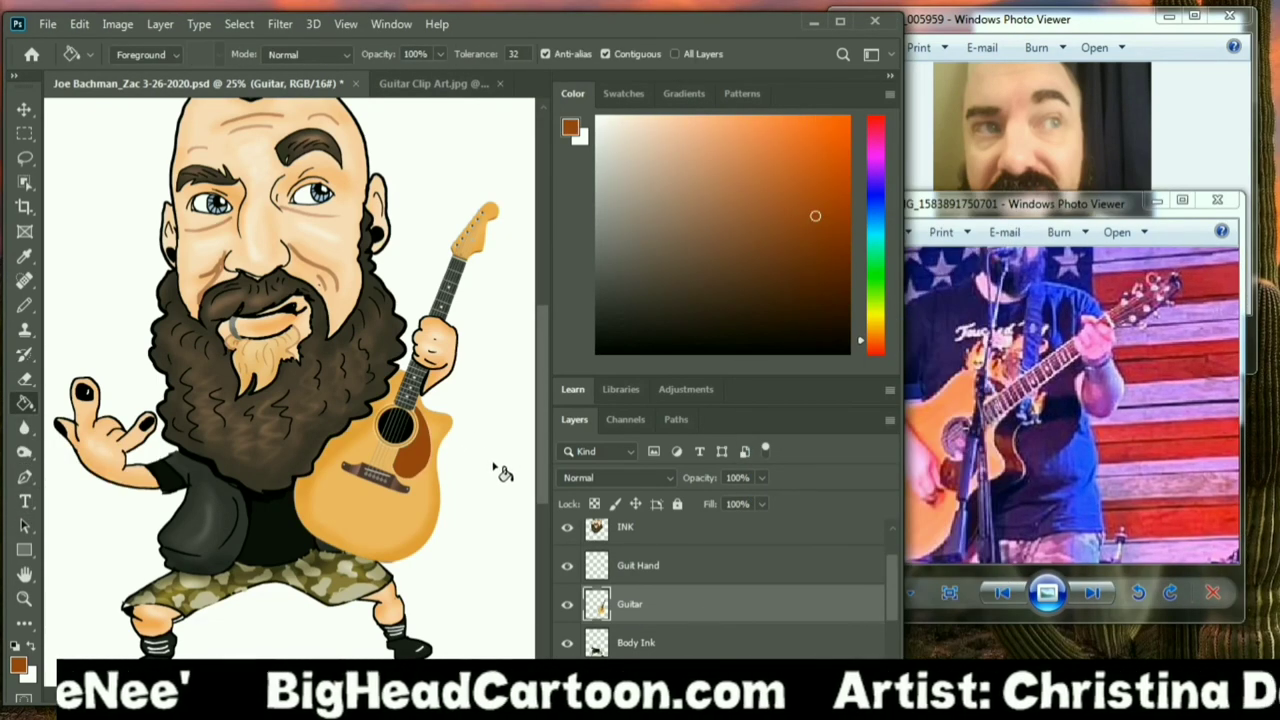
key("ctrl+0")
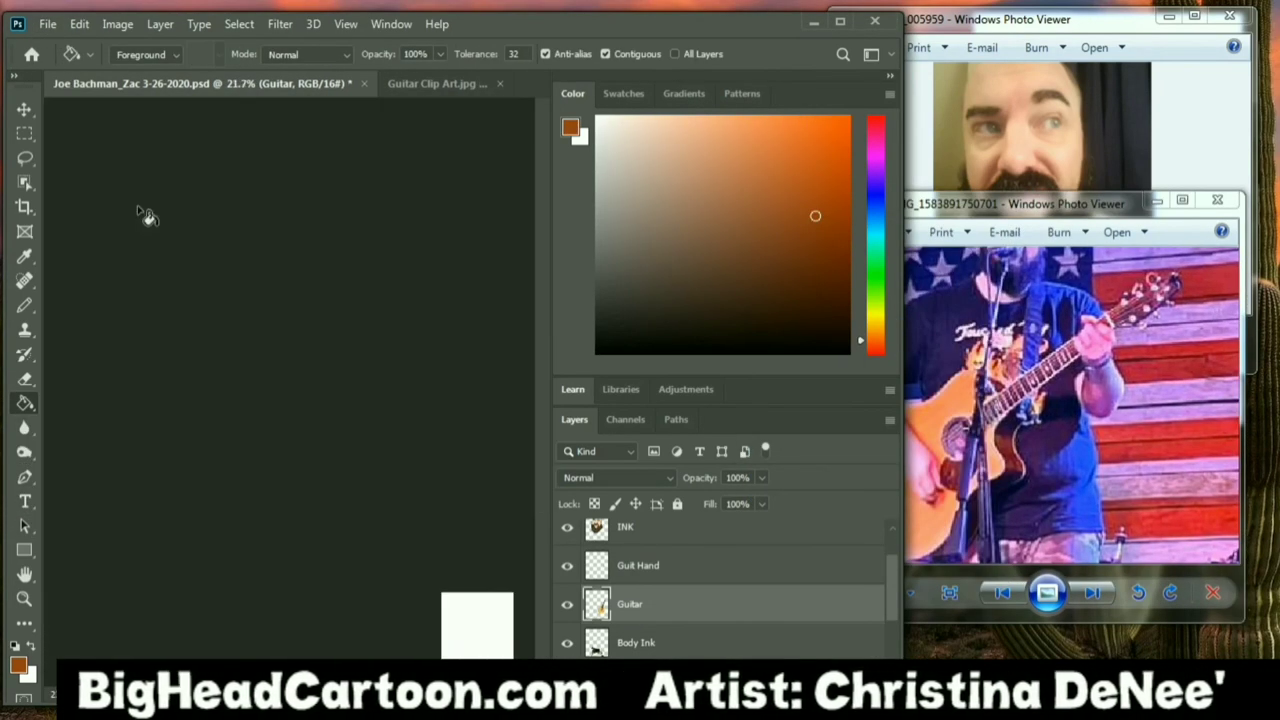